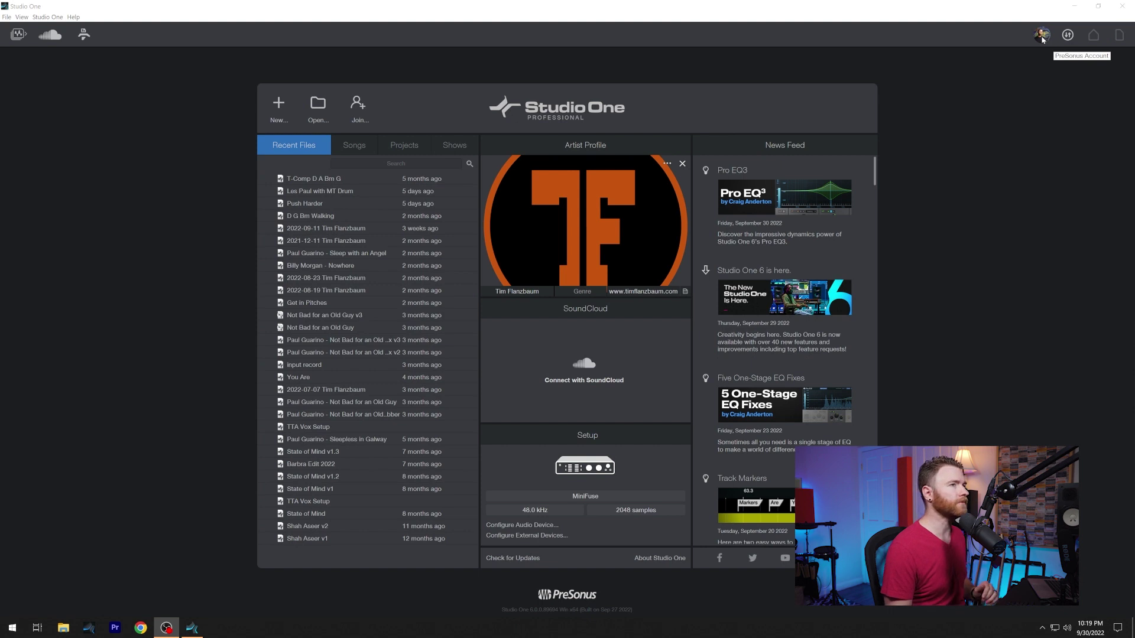
Look at the account options and the recent downloads list, closing each afterward.
{"action": "left_click", "coordinate": [1042, 36]}
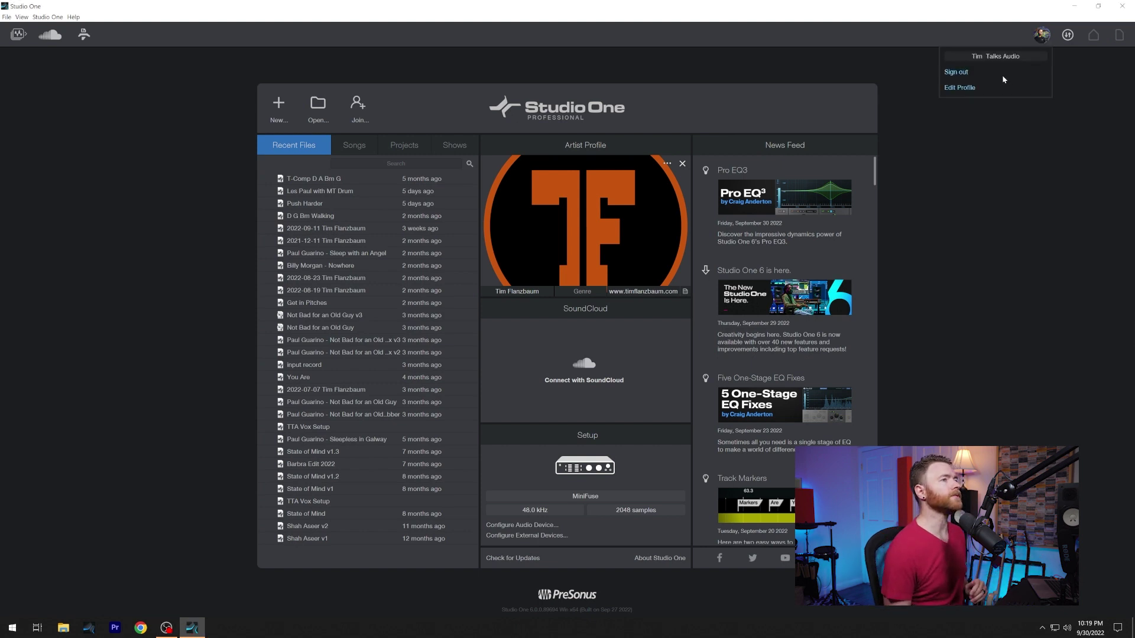
{"action": "left_click", "coordinate": [969, 123]}
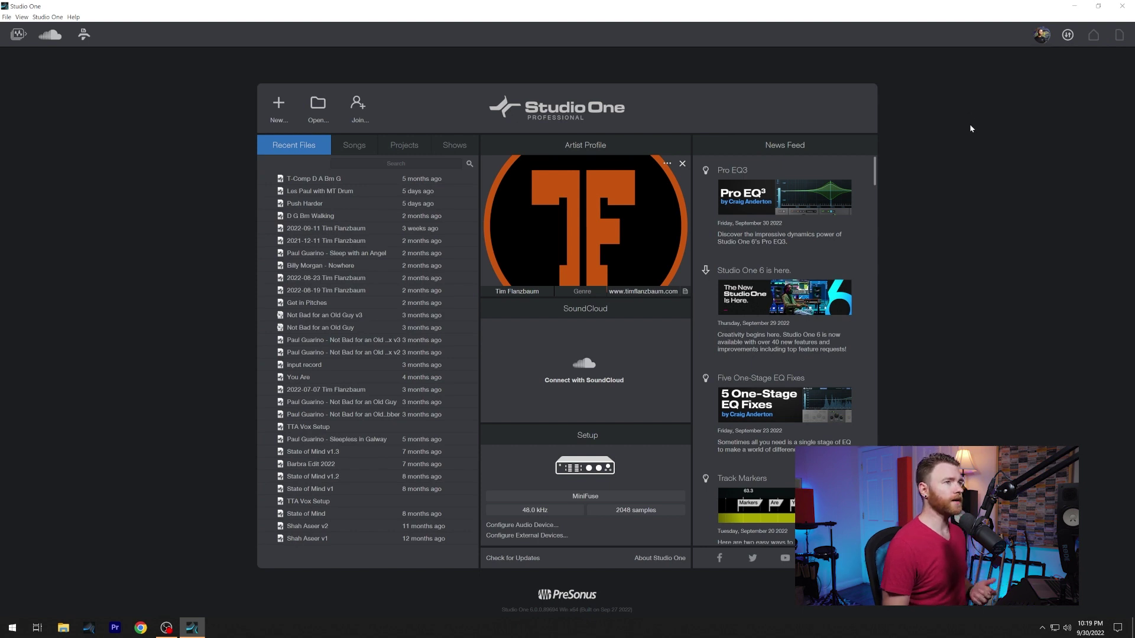
{"action": "left_click", "coordinate": [1072, 38]}
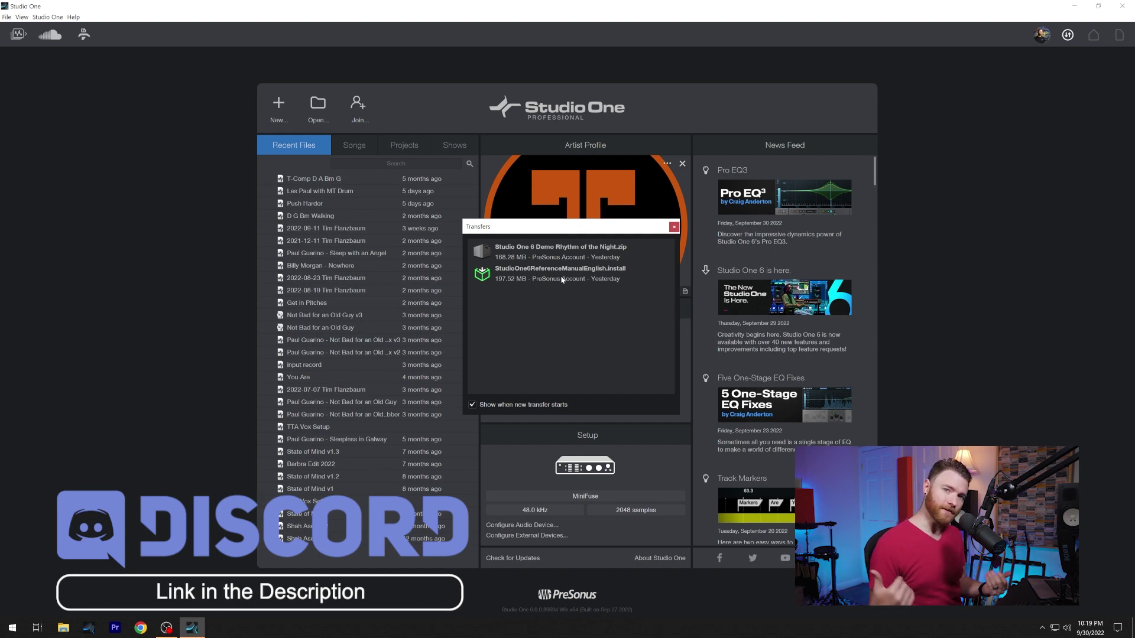
{"action": "left_click", "coordinate": [673, 226]}
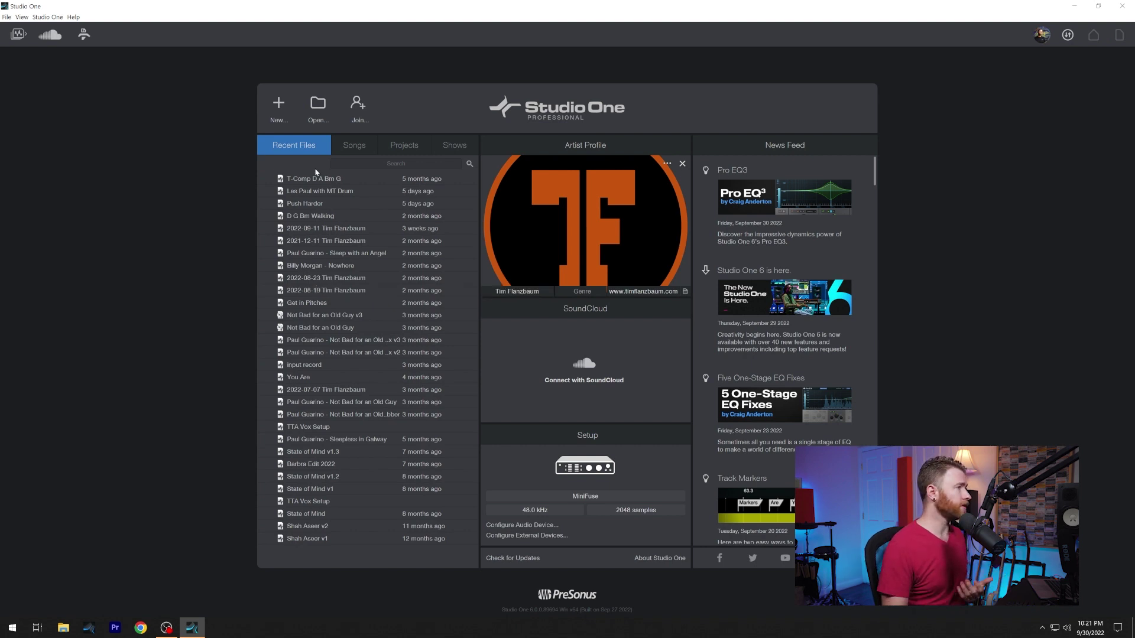
Filter the files panel to songs, then projects, then shows.
{"action": "left_click", "coordinate": [359, 148]}
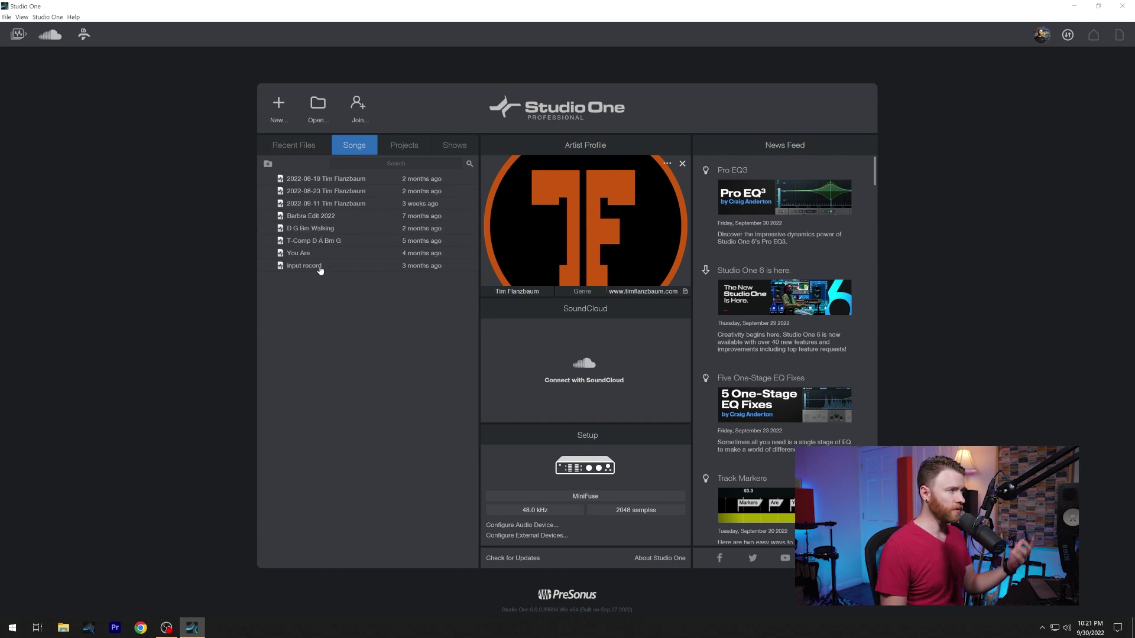
{"action": "left_click", "coordinate": [407, 147]}
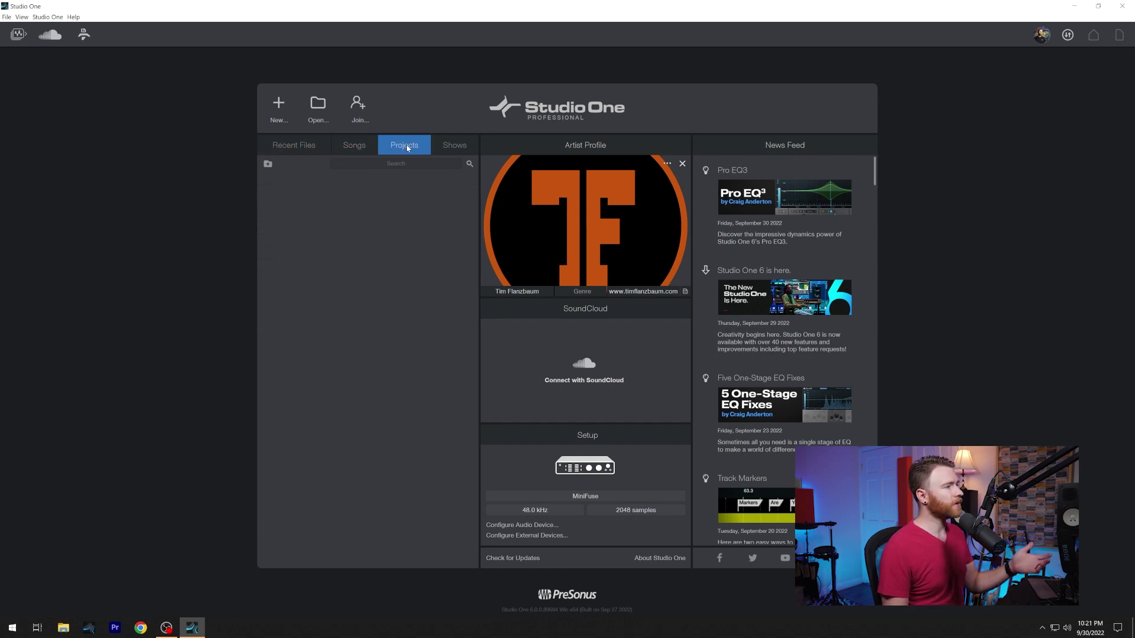
{"action": "left_click", "coordinate": [443, 146]}
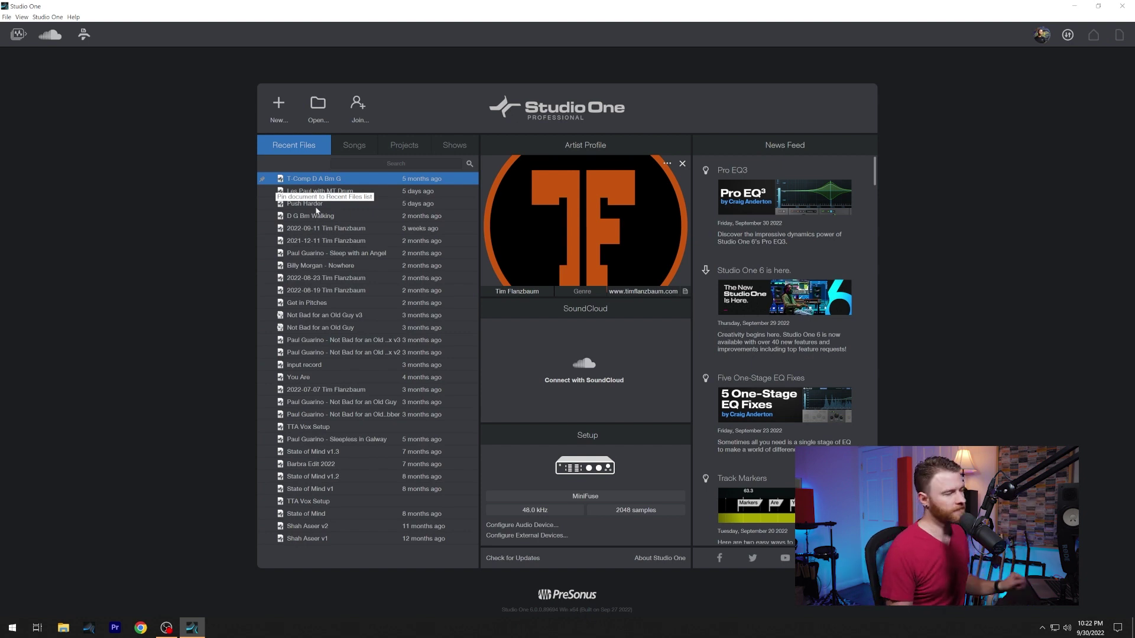
Pin T-Comp D A Bm G, then expand and collapse the Pinned group.
{"action": "left_click", "coordinate": [262, 179]}
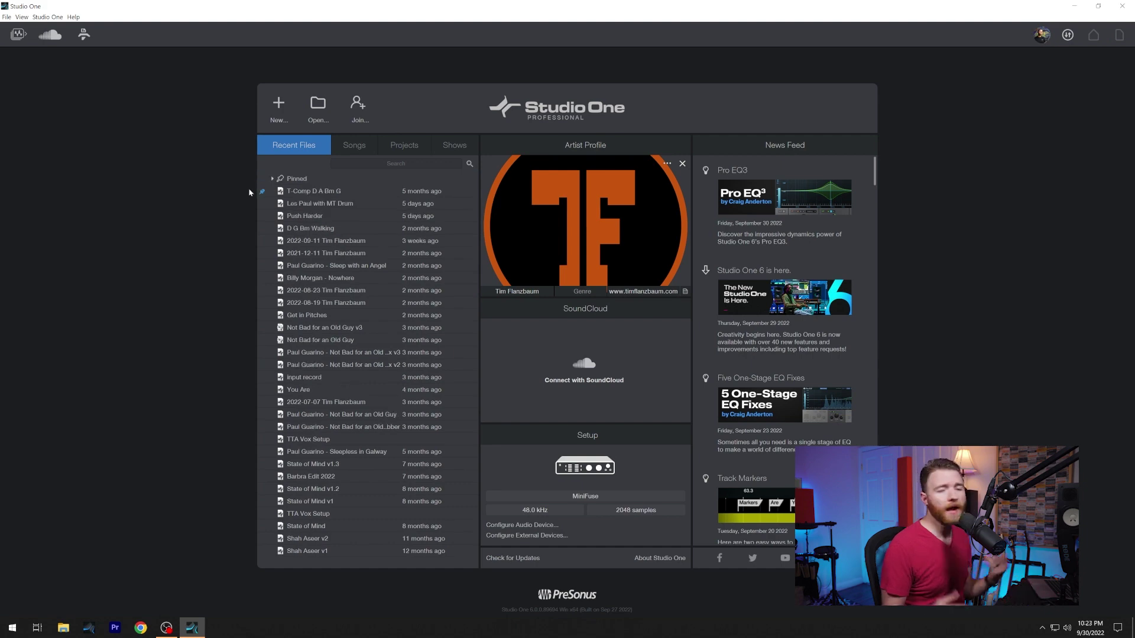
{"action": "left_click", "coordinate": [282, 180]}
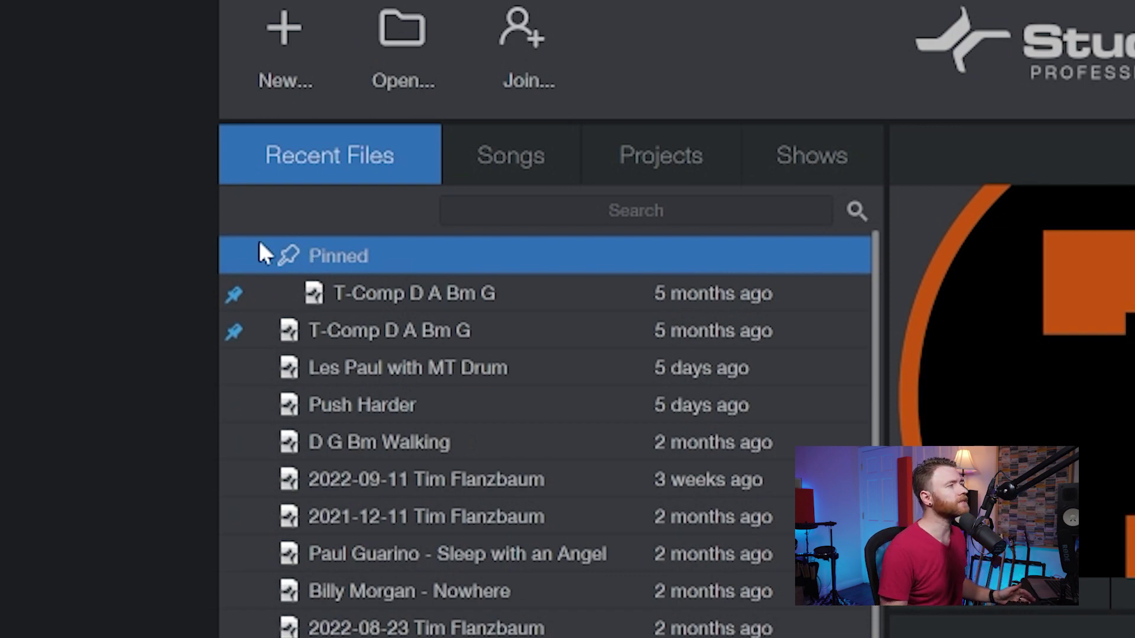
{"action": "left_click", "coordinate": [265, 256]}
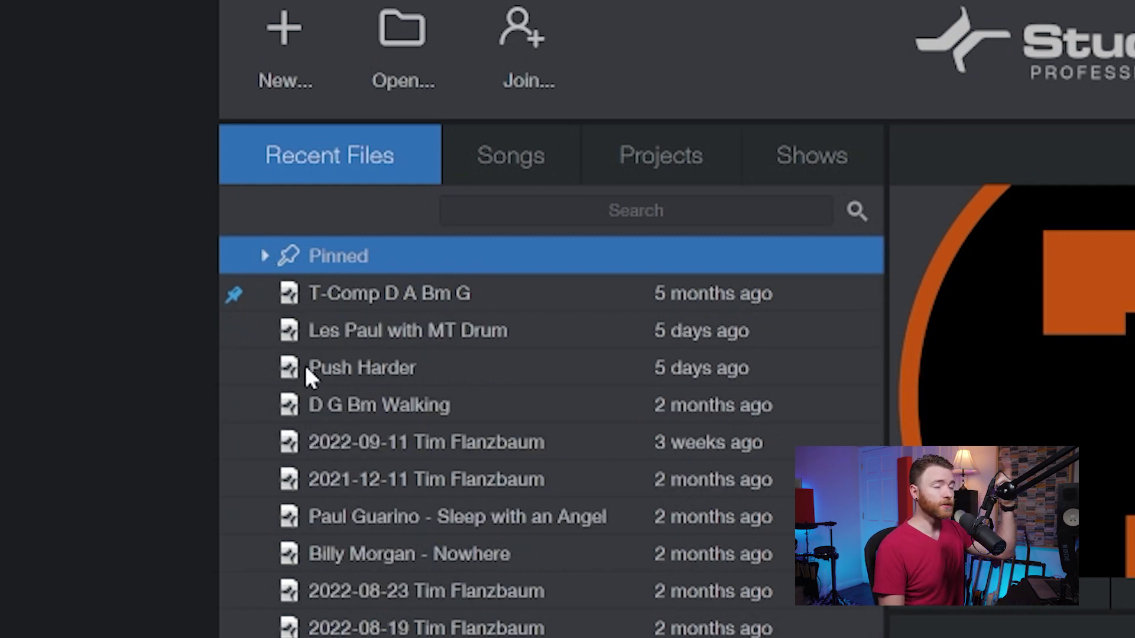
{"action": "mouse_move", "coordinate": [307, 369]}
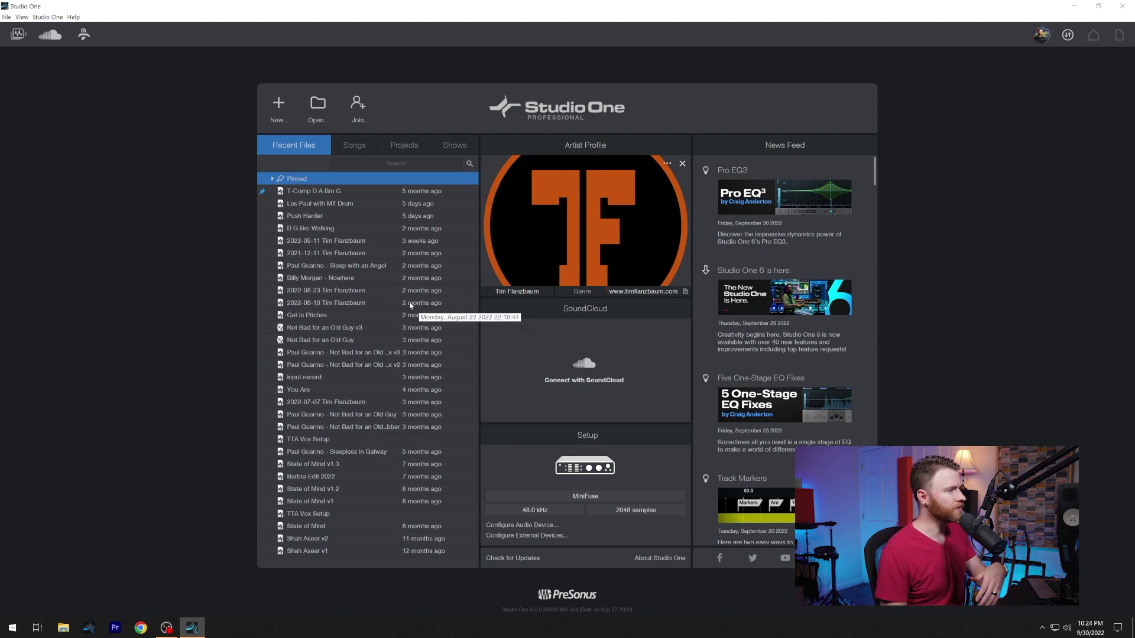
{"action": "mouse_move", "coordinate": [417, 290]}
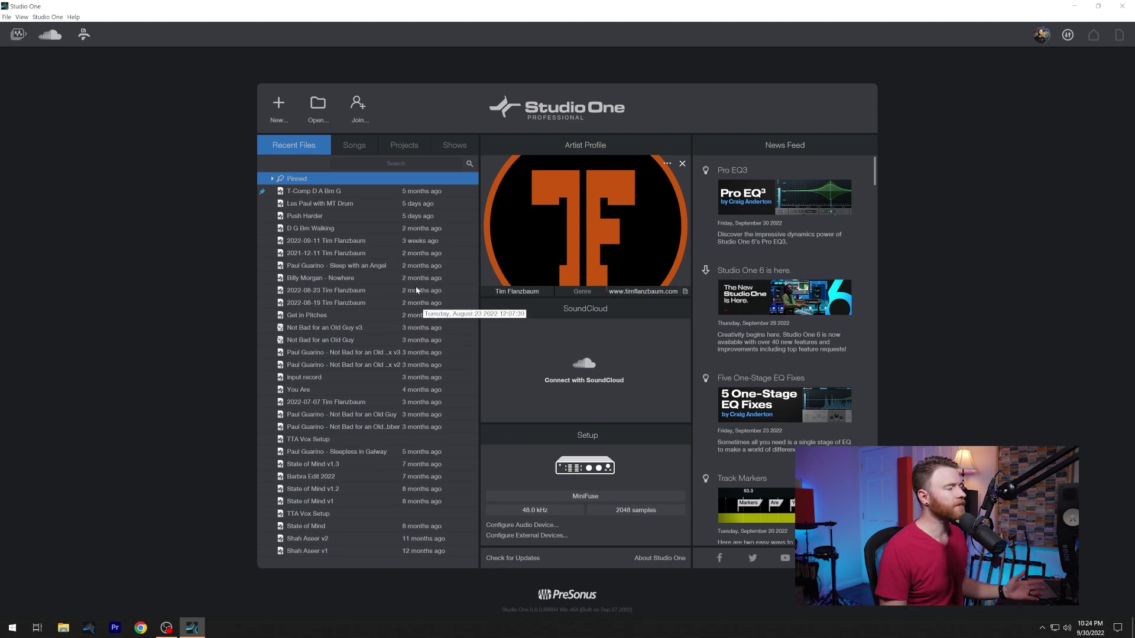
{"action": "mouse_move", "coordinate": [319, 196]}
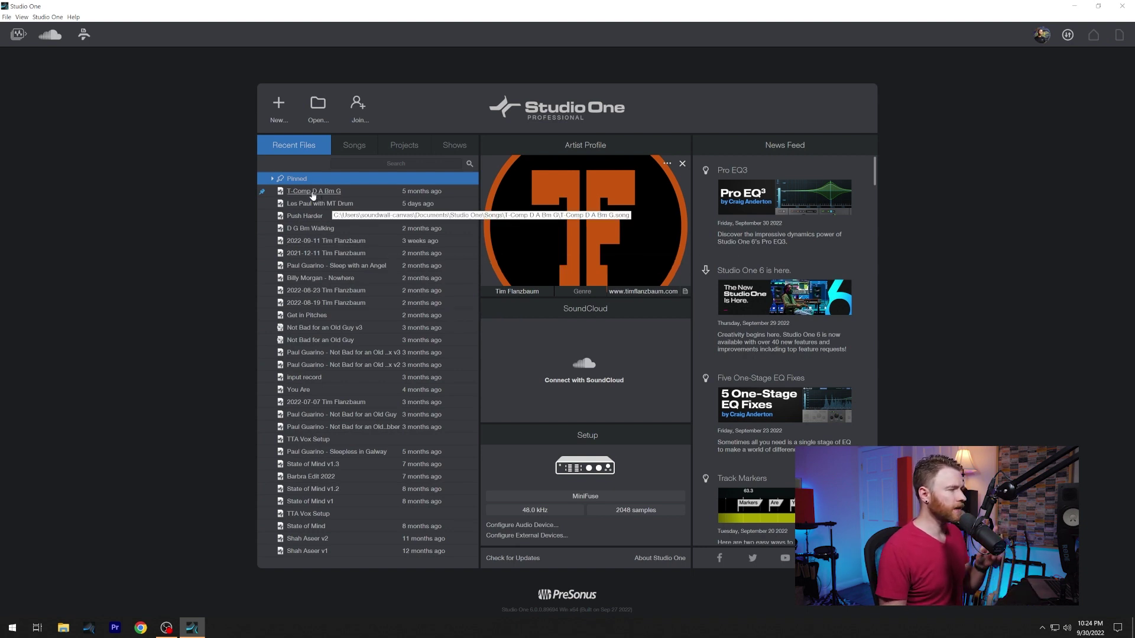
{"action": "right_click", "coordinate": [313, 196]}
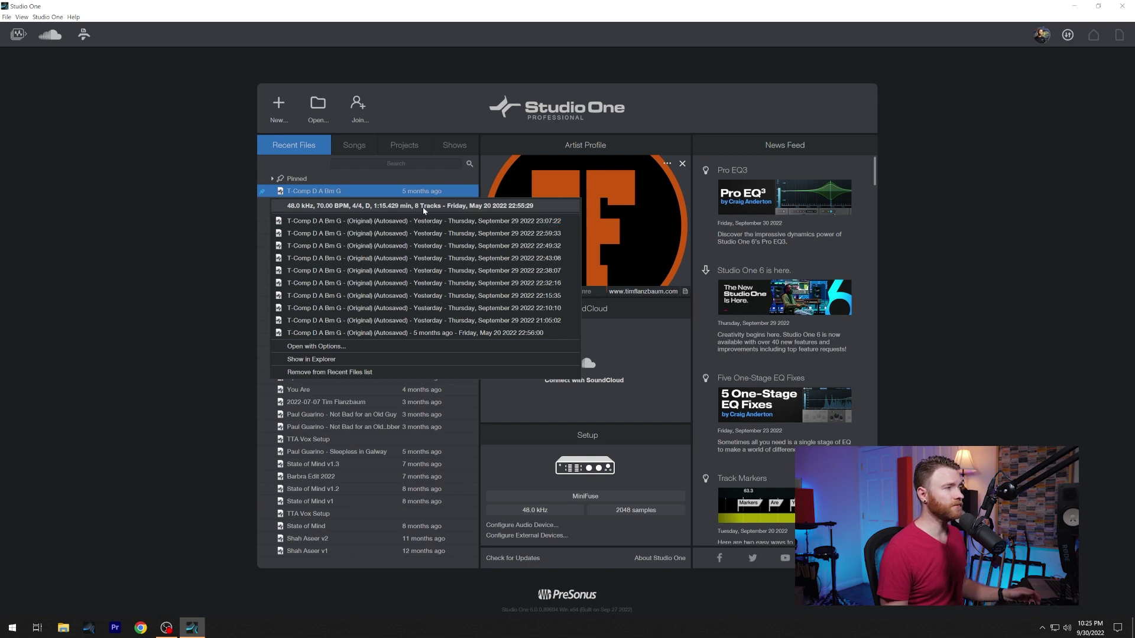
{"action": "left_click", "coordinate": [549, 325]}
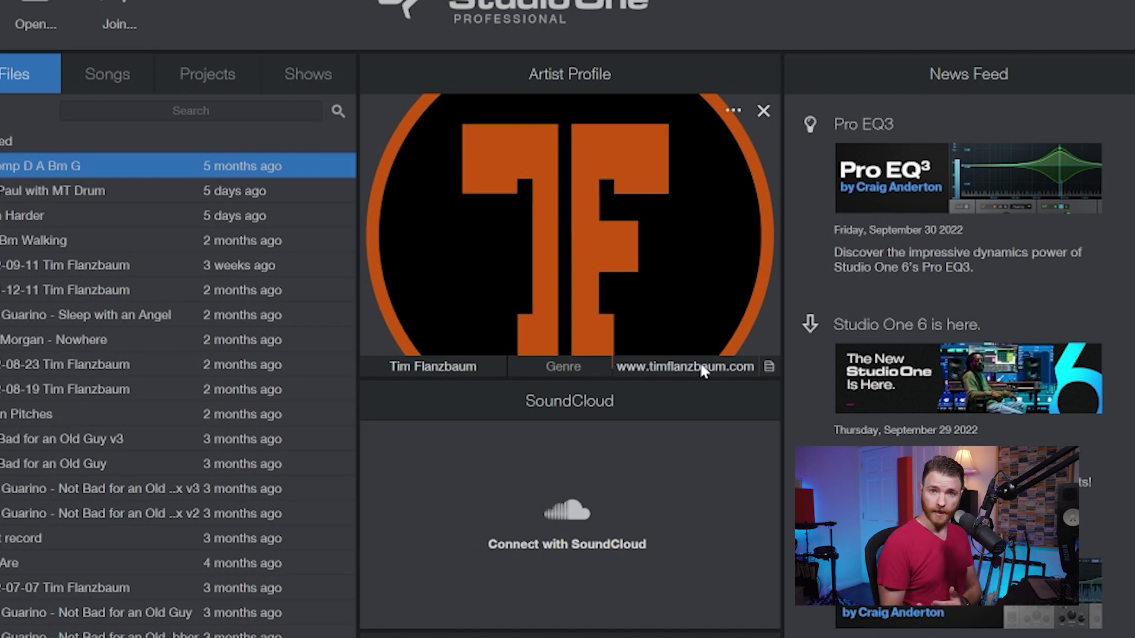
Create a new blank artist profile from the Artist Presets list.
{"action": "left_click", "coordinate": [767, 366]}
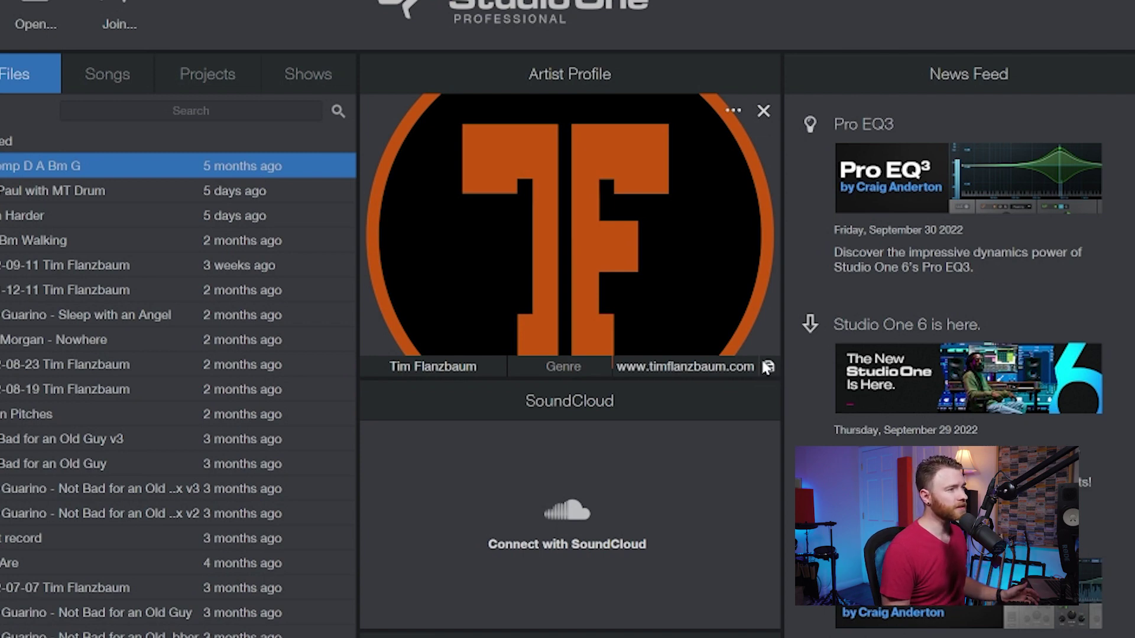
{"action": "left_click", "coordinate": [769, 367]}
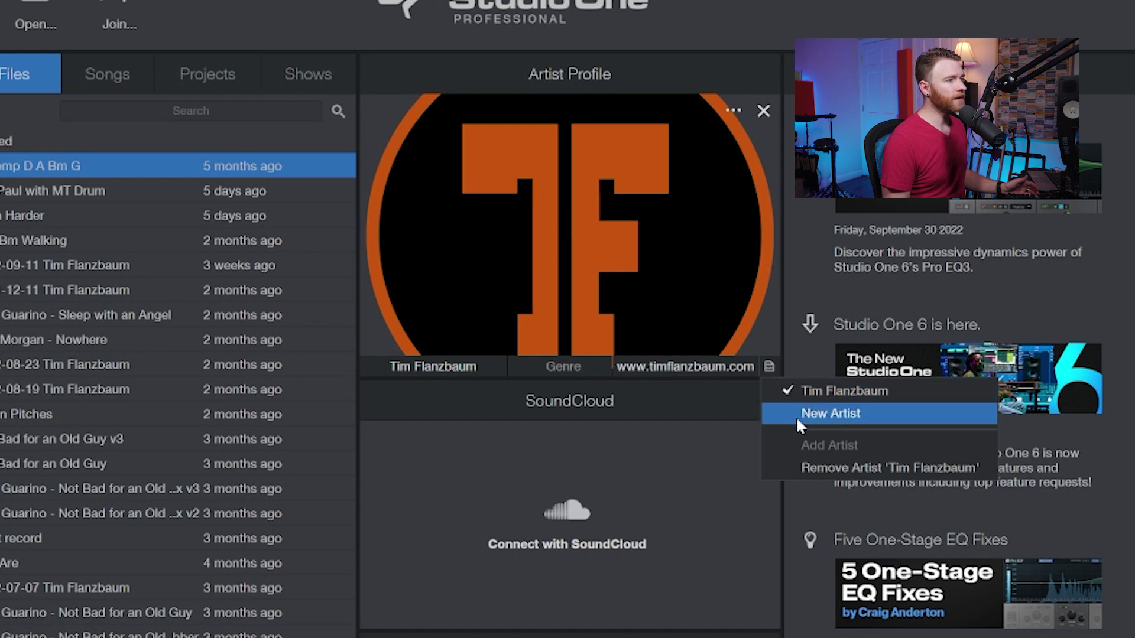
{"action": "left_click", "coordinate": [832, 414]}
{"action": "left_click", "coordinate": [453, 363]}
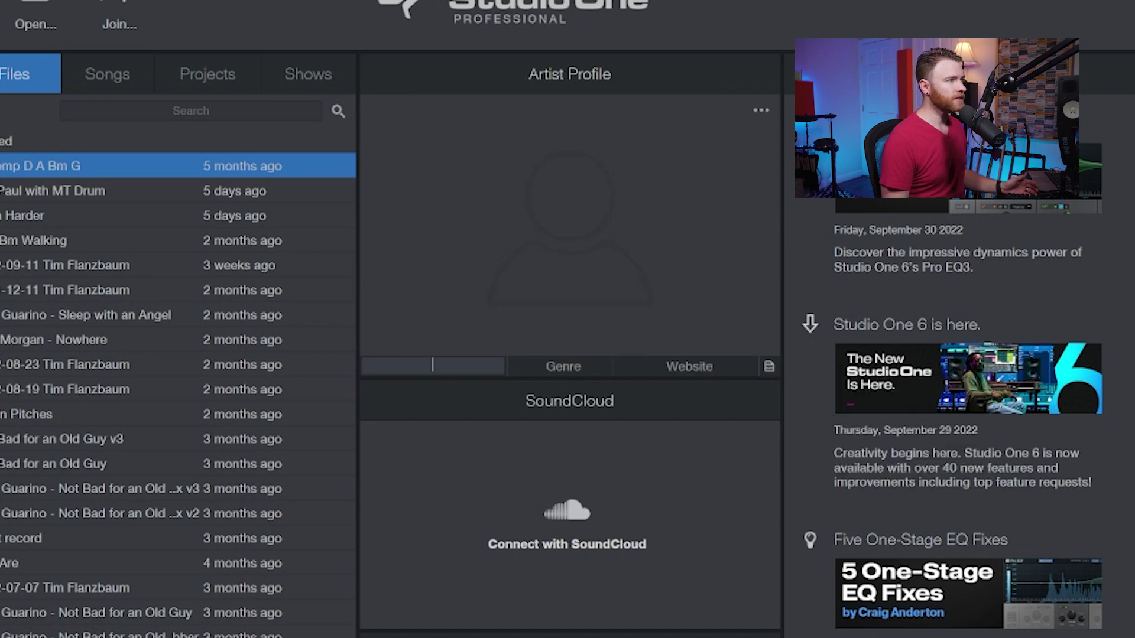
{"action": "type", "text": "Kil"}
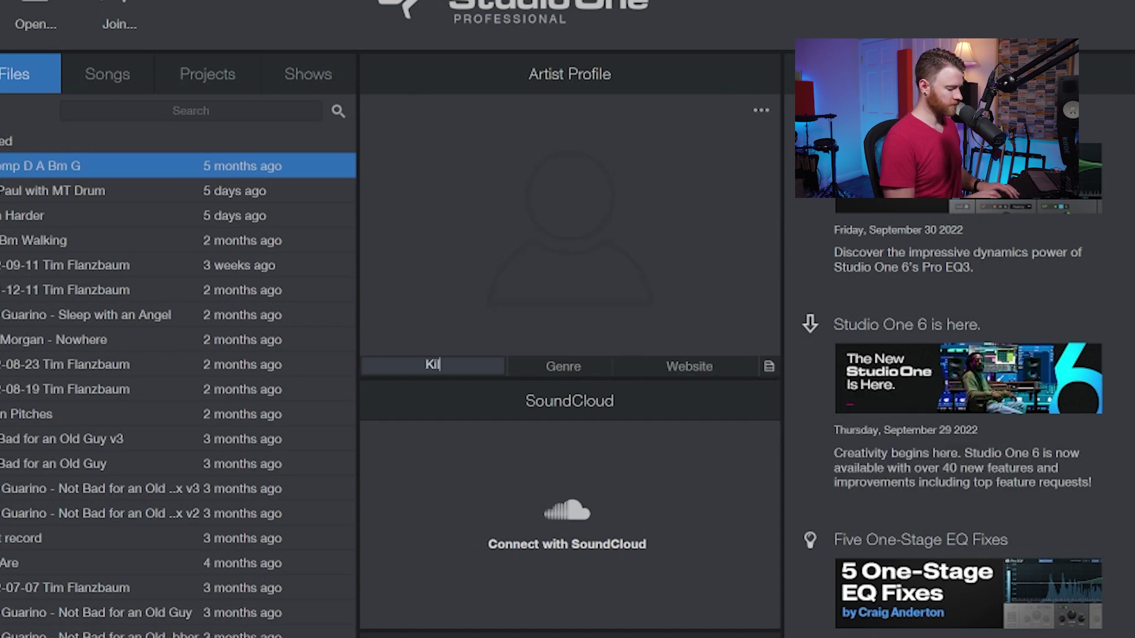
{"action": "type", "text": "ler Rock"}
{"action": "key", "text": "Return"}
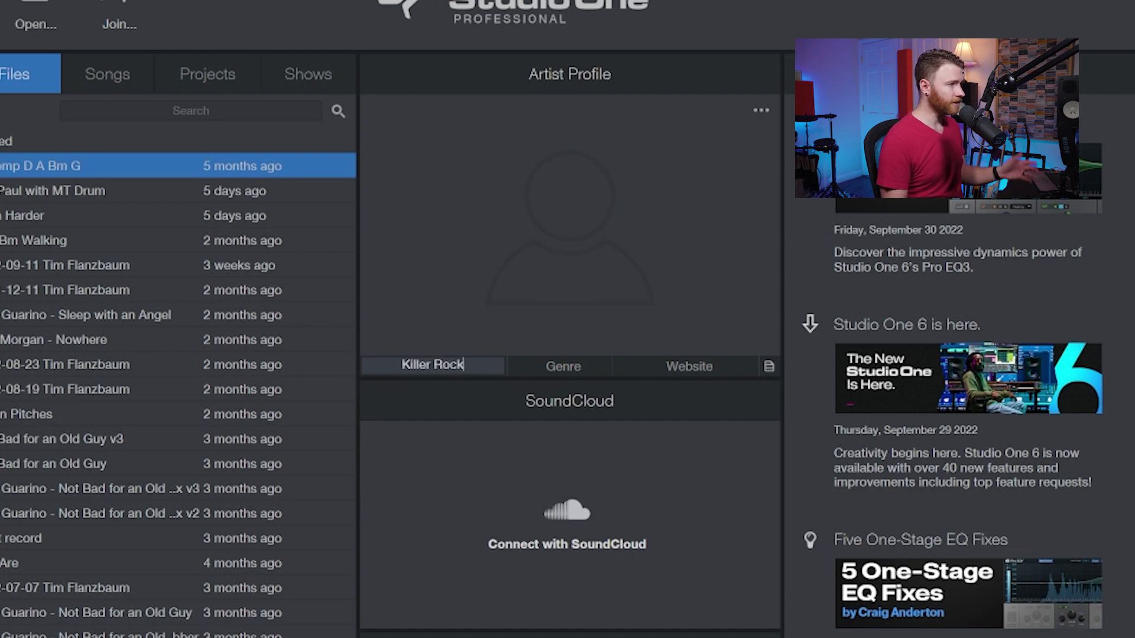
{"action": "key", "text": "Tab"}
{"action": "type", "text": "Rock"}
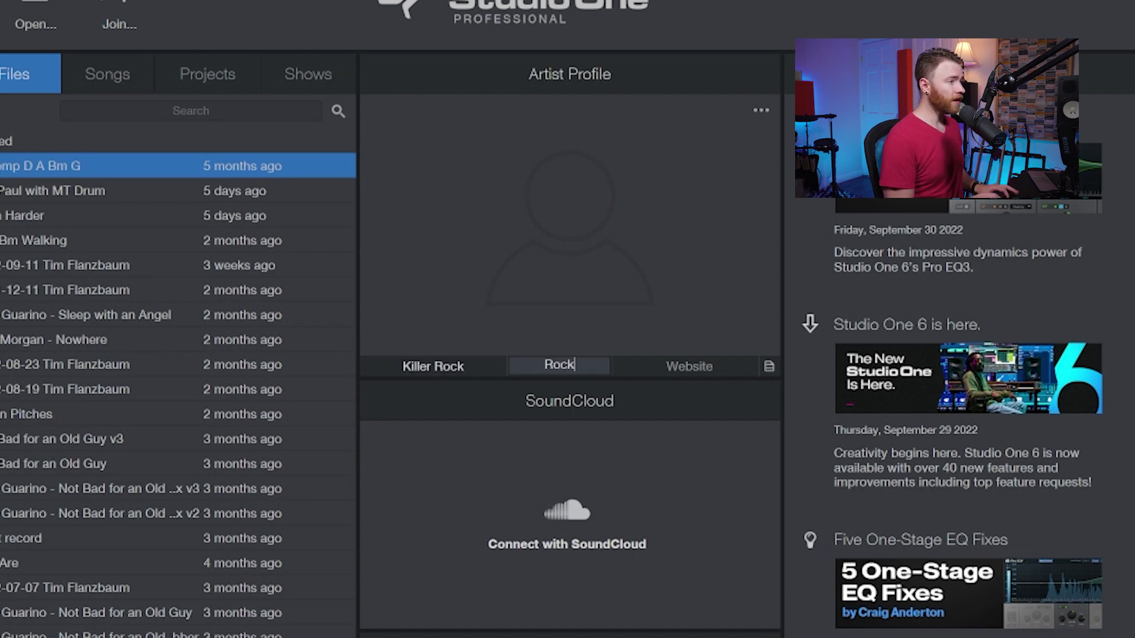
{"action": "key", "text": "Return"}
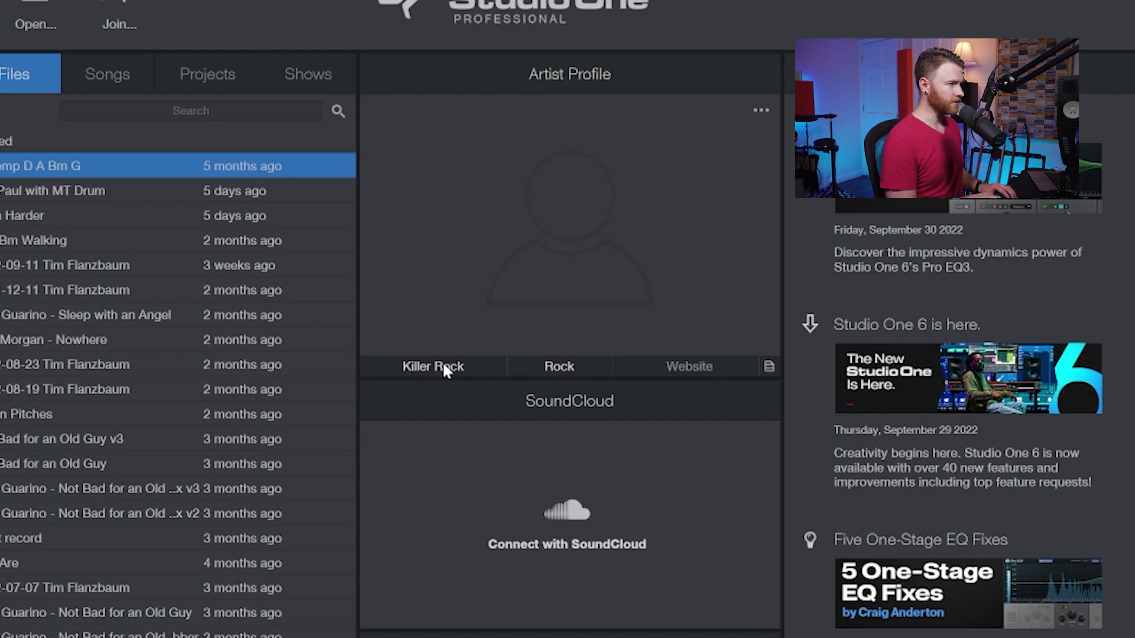
{"action": "left_click", "coordinate": [692, 367]}
{"action": "type", "text": "www."}
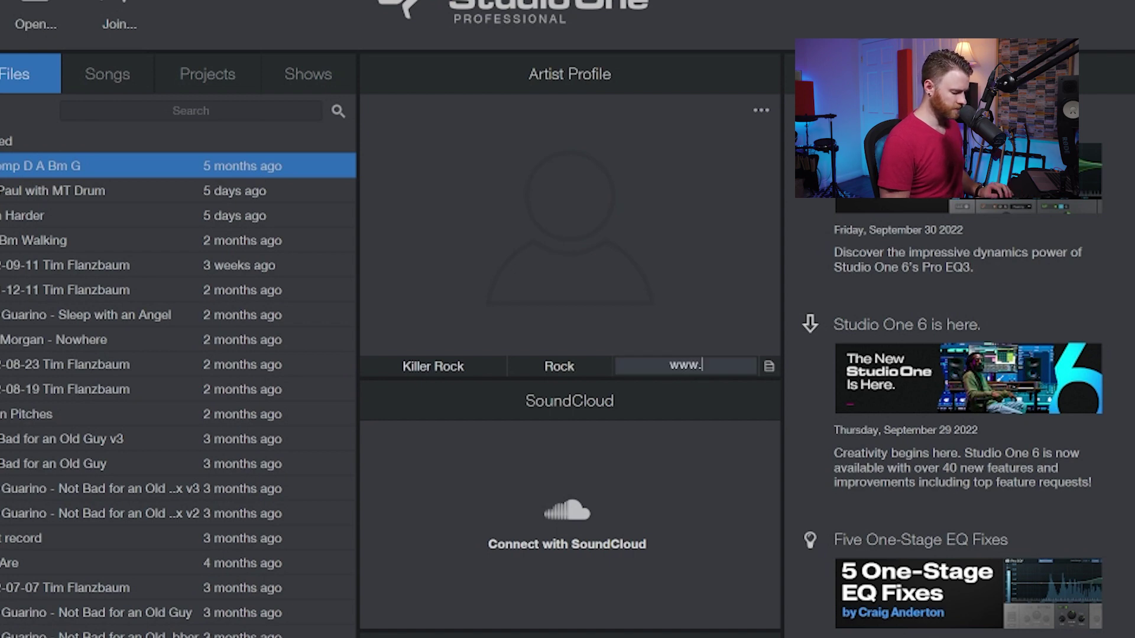
{"action": "type", "text": "killerrock."}
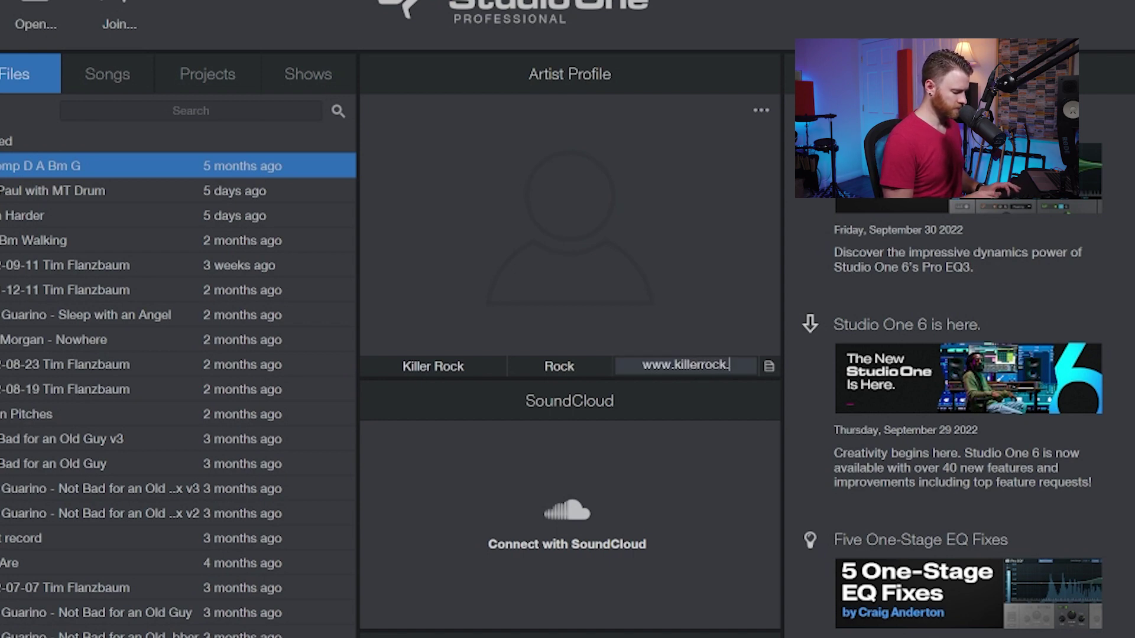
{"action": "type", "text": "com"}
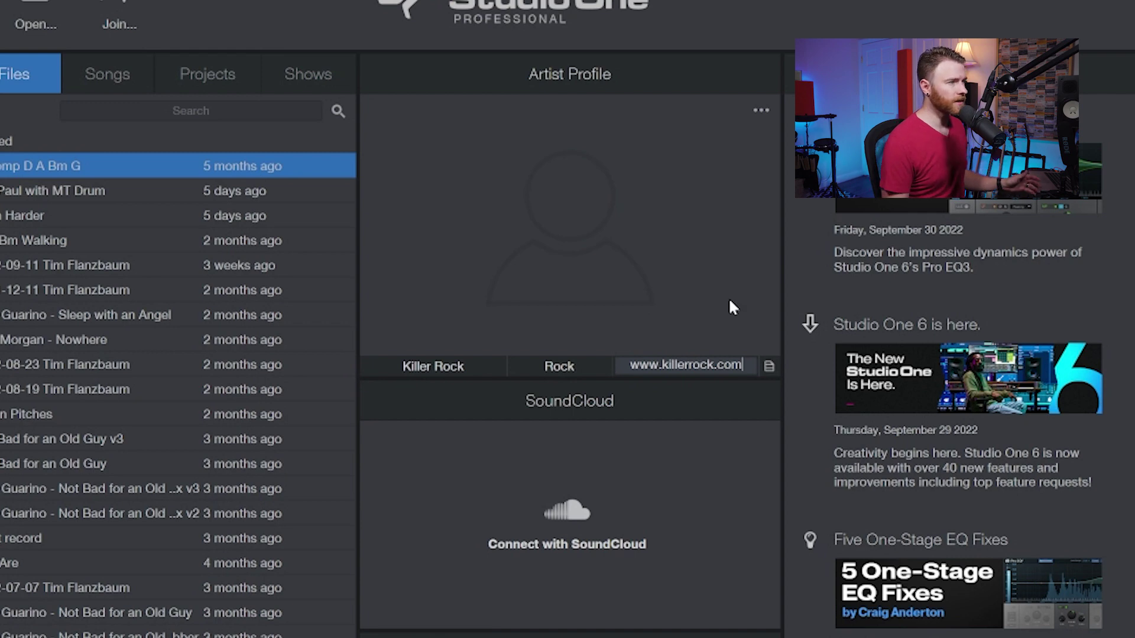
{"action": "key", "text": "Return"}
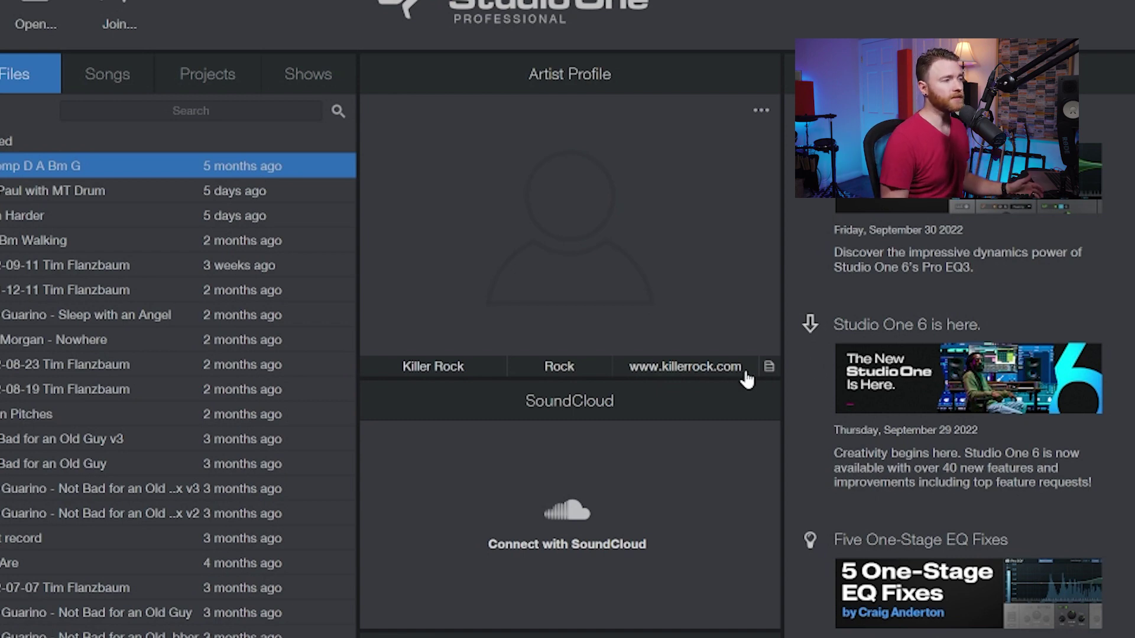
Switch back to the original artist profile and start a new song from a template.
{"action": "left_click", "coordinate": [769, 367]}
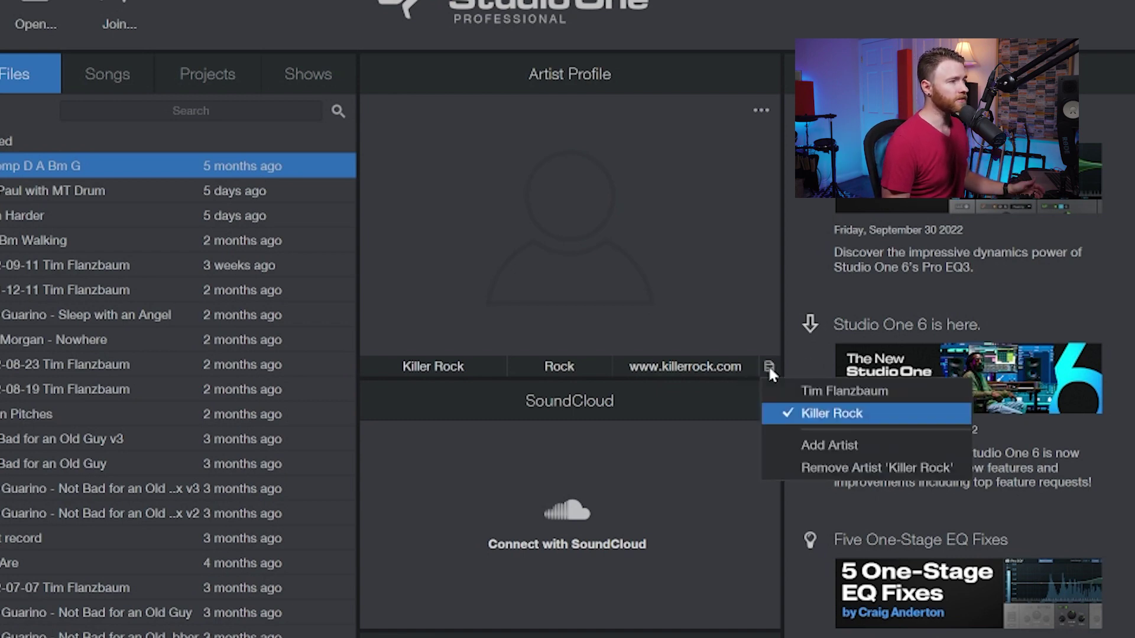
{"action": "left_click", "coordinate": [842, 389]}
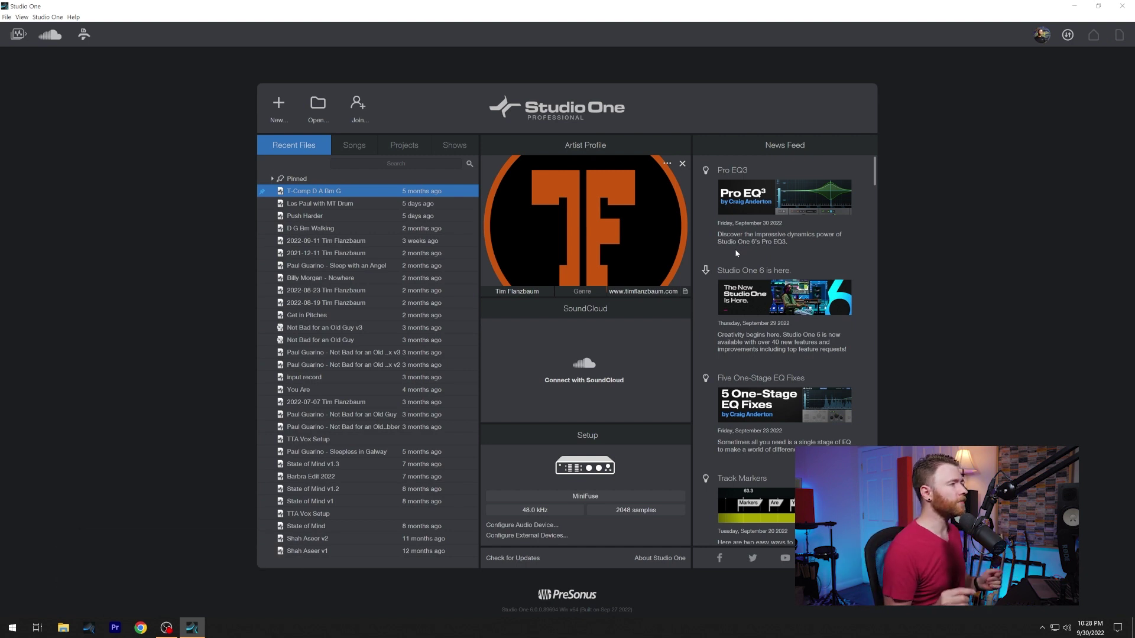
{"action": "left_click", "coordinate": [279, 107]}
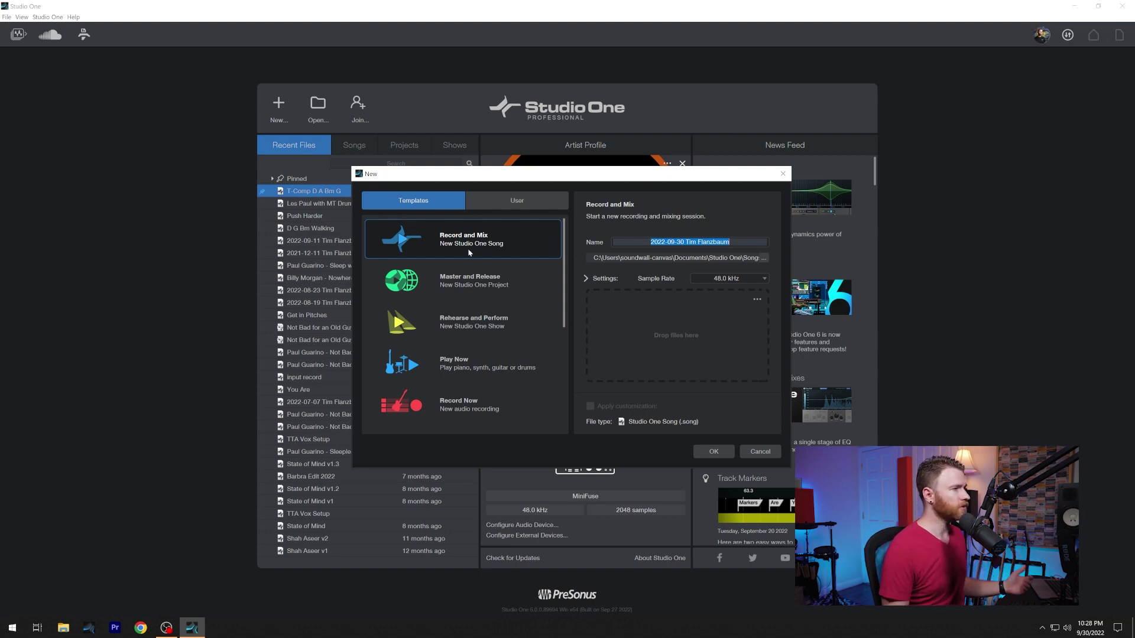
Expand the Record and Mix settings, then collapse them to show only 48.0 kHz.
{"action": "left_click", "coordinate": [587, 279]}
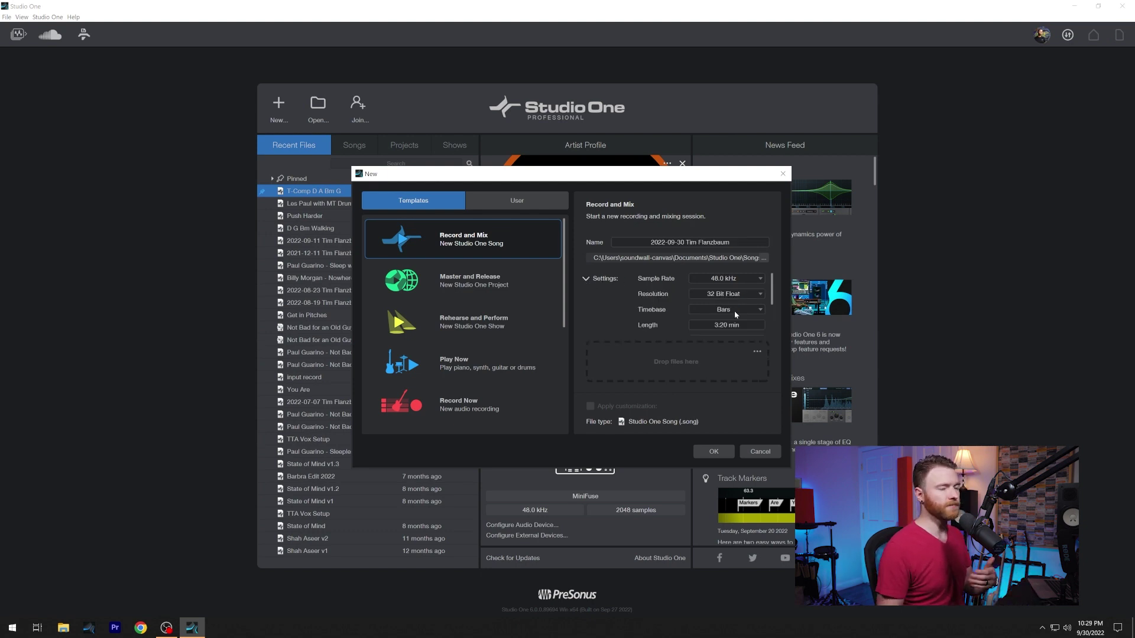
{"action": "left_click", "coordinate": [598, 279]}
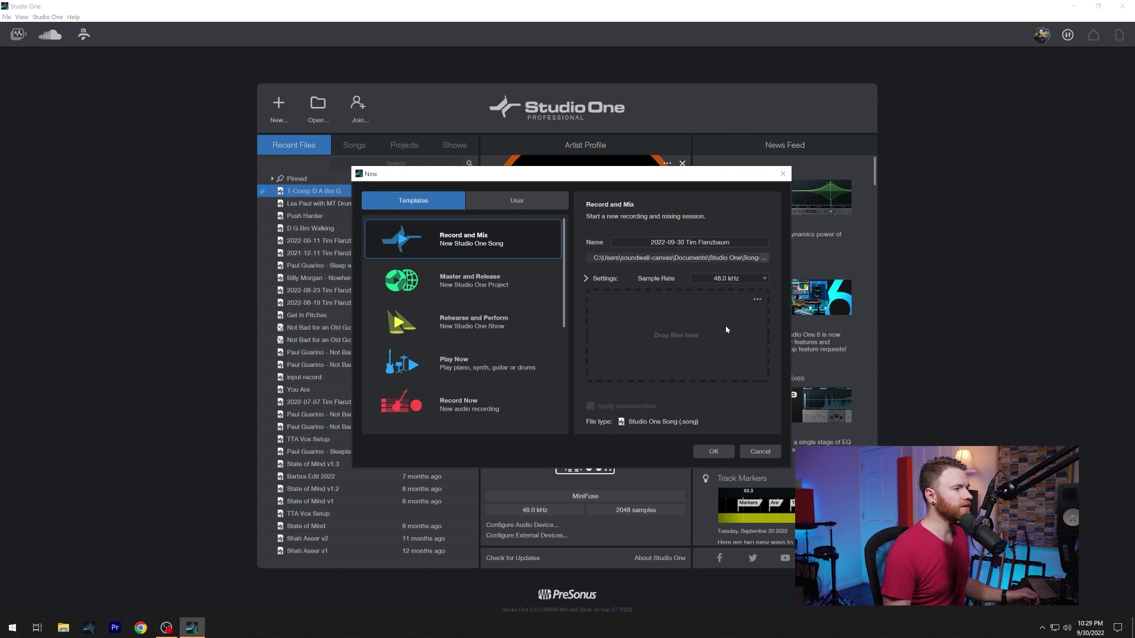
Try Master and Release, then choose Rehearse and Perform, keeping Setlist import mode.
{"action": "left_click", "coordinate": [505, 283]}
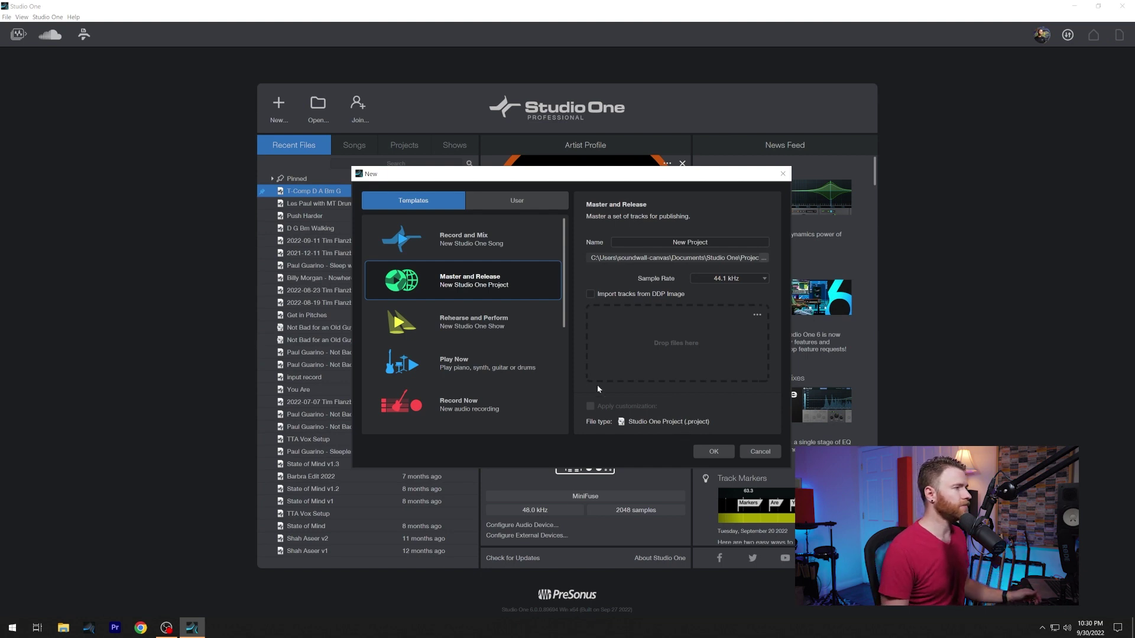
{"action": "left_click", "coordinate": [498, 338]}
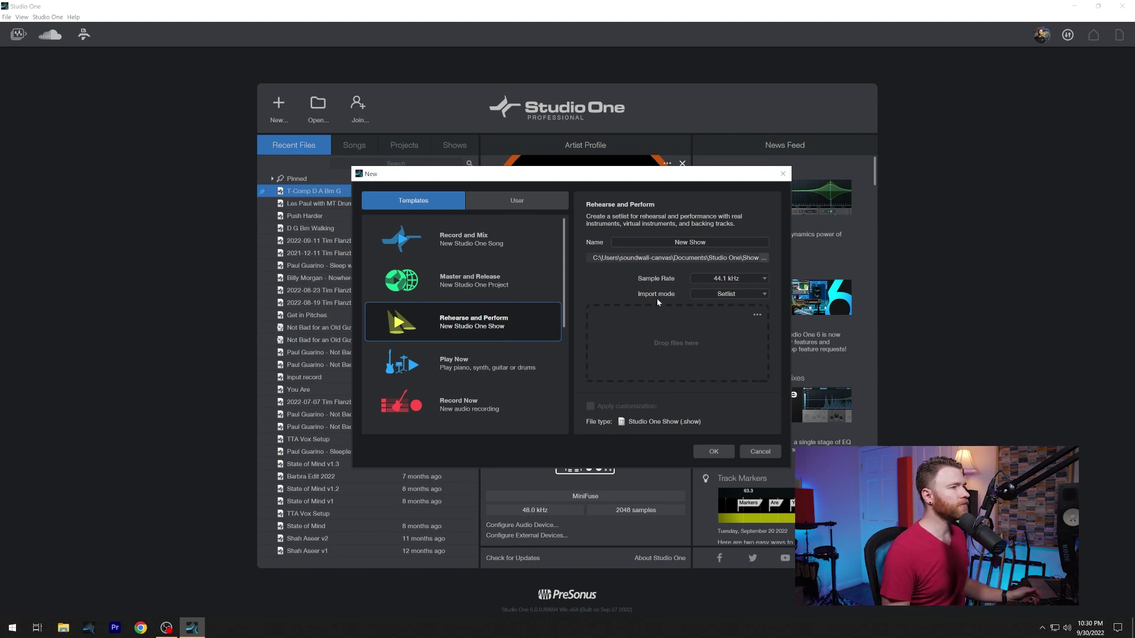
{"action": "left_click", "coordinate": [728, 296]}
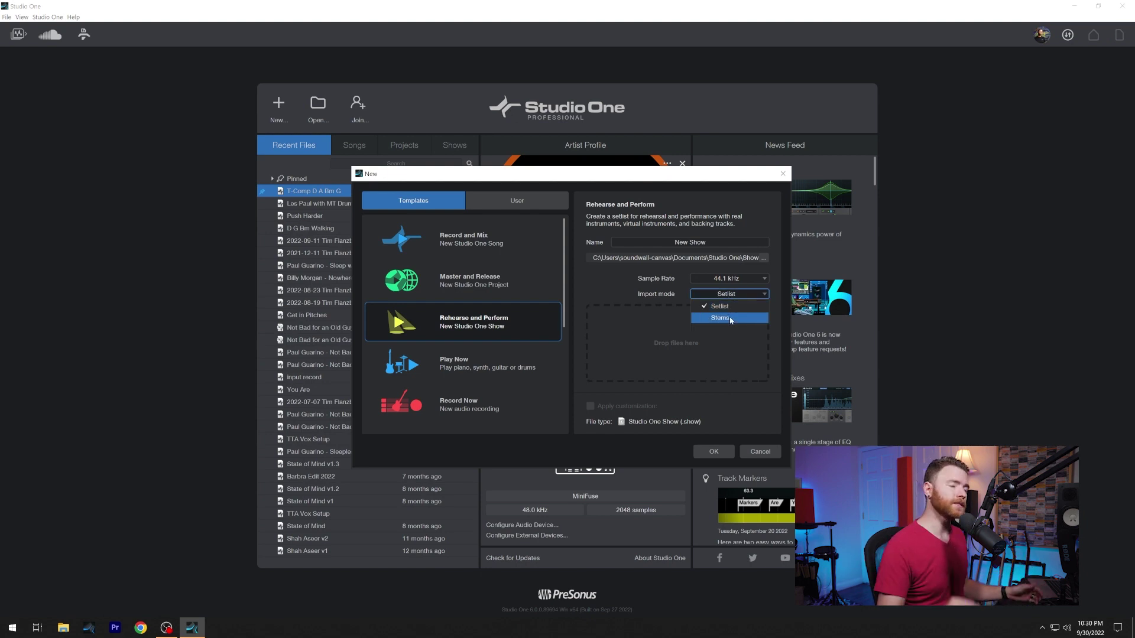
{"action": "left_click", "coordinate": [465, 342]}
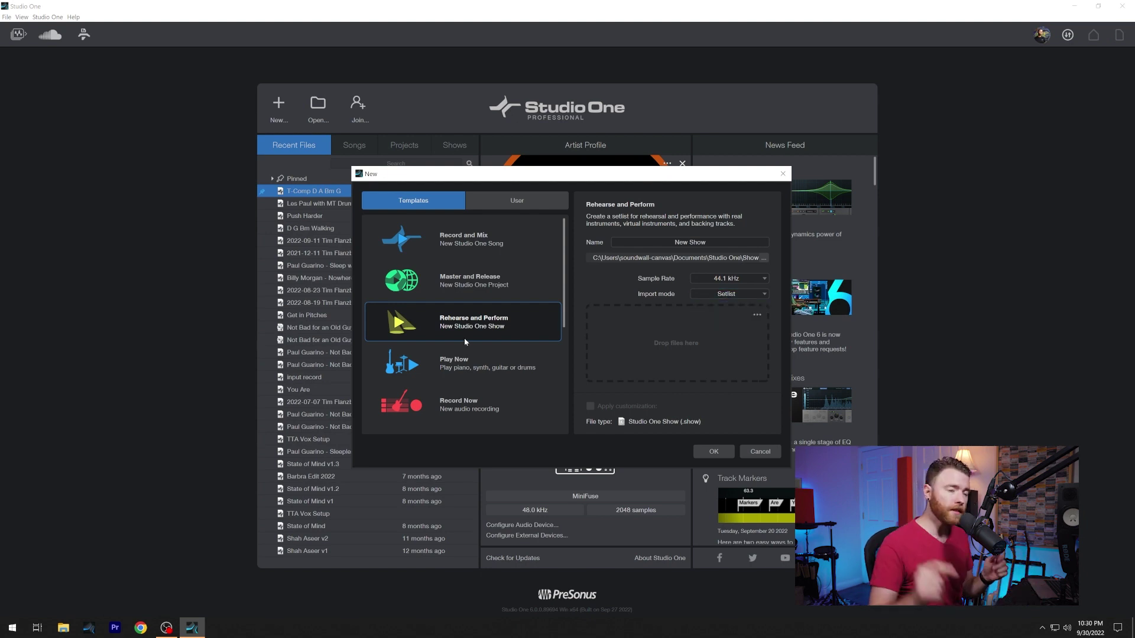
Select Play Now and cycle through Guitar, Drums, Synth and Piano, ending on Drums.
{"action": "left_click", "coordinate": [467, 362]}
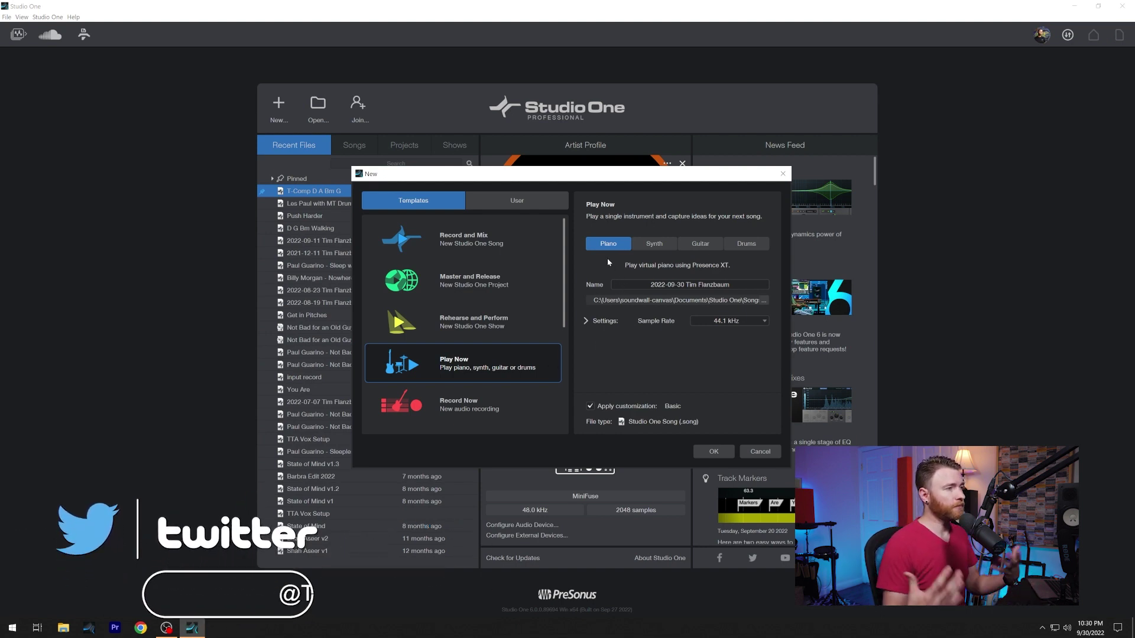
{"action": "left_click", "coordinate": [704, 243]}
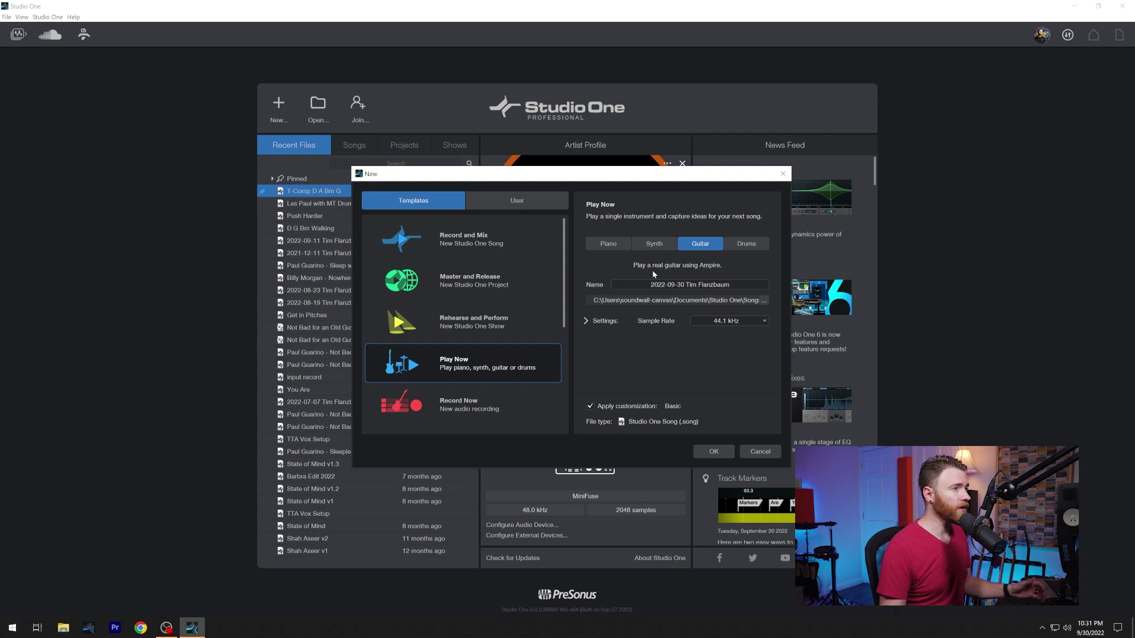
{"action": "left_click", "coordinate": [743, 247]}
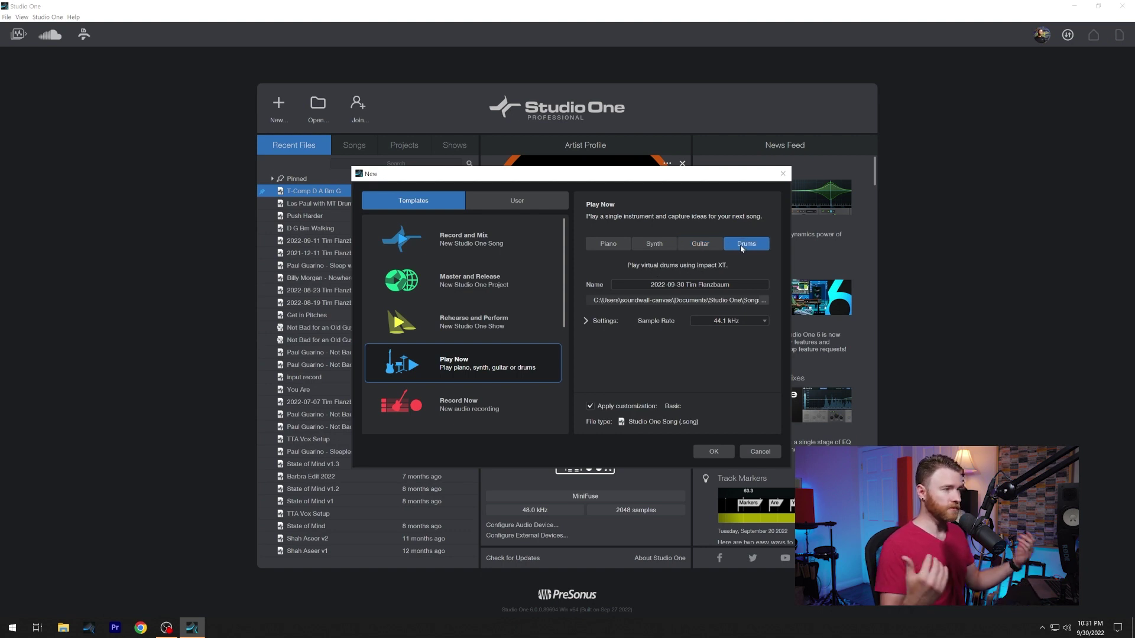
{"action": "left_click", "coordinate": [662, 246]}
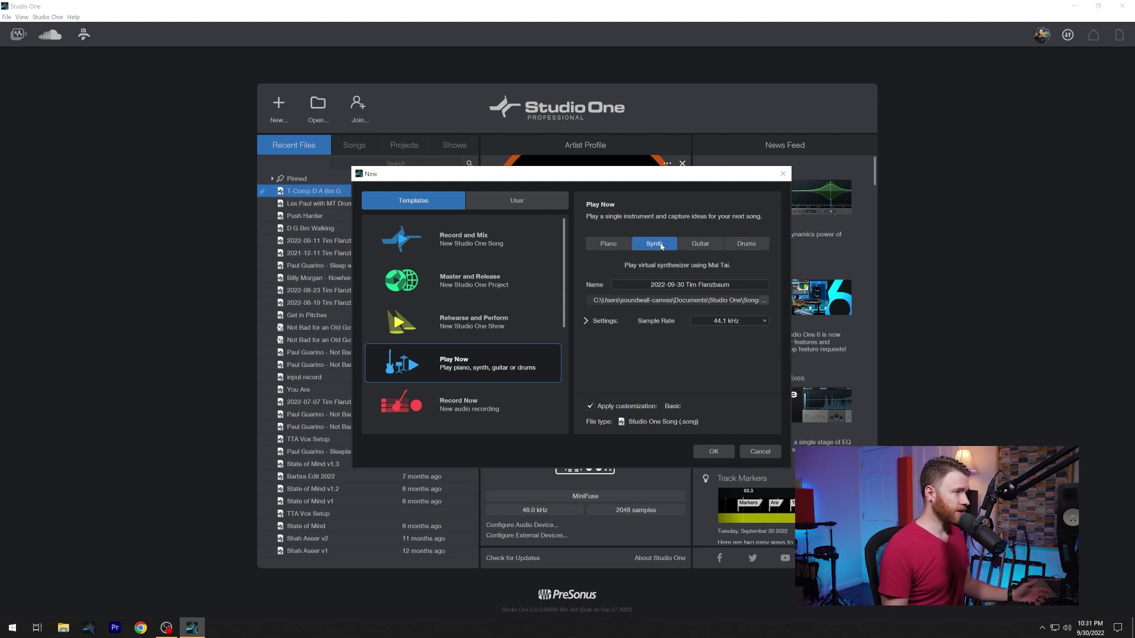
{"action": "left_click", "coordinate": [618, 244]}
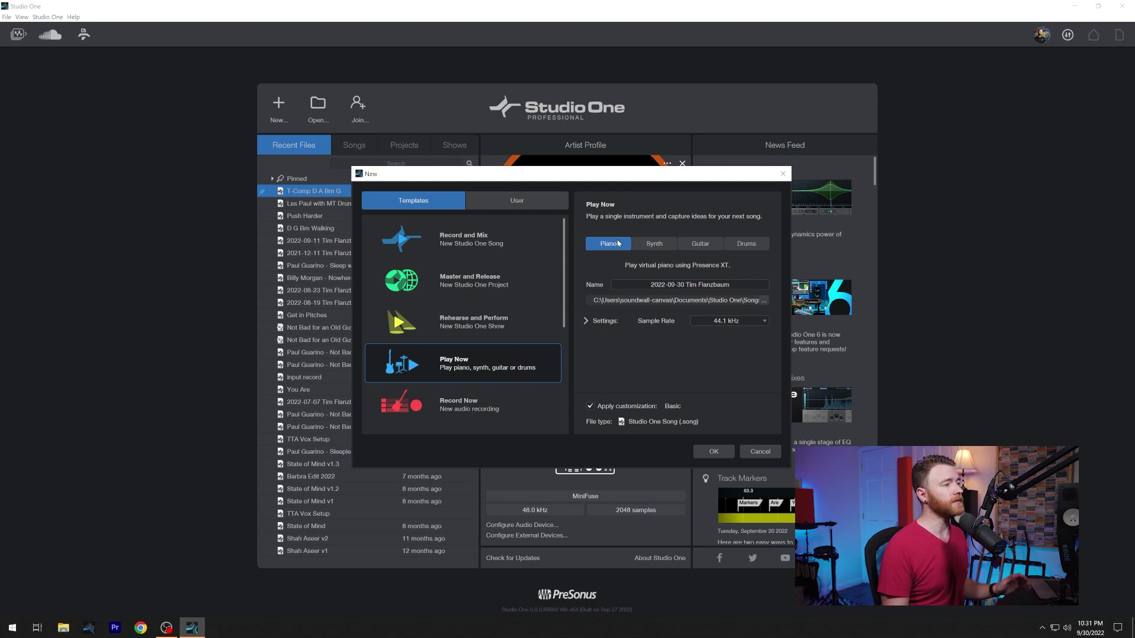
{"action": "left_click", "coordinate": [656, 243]}
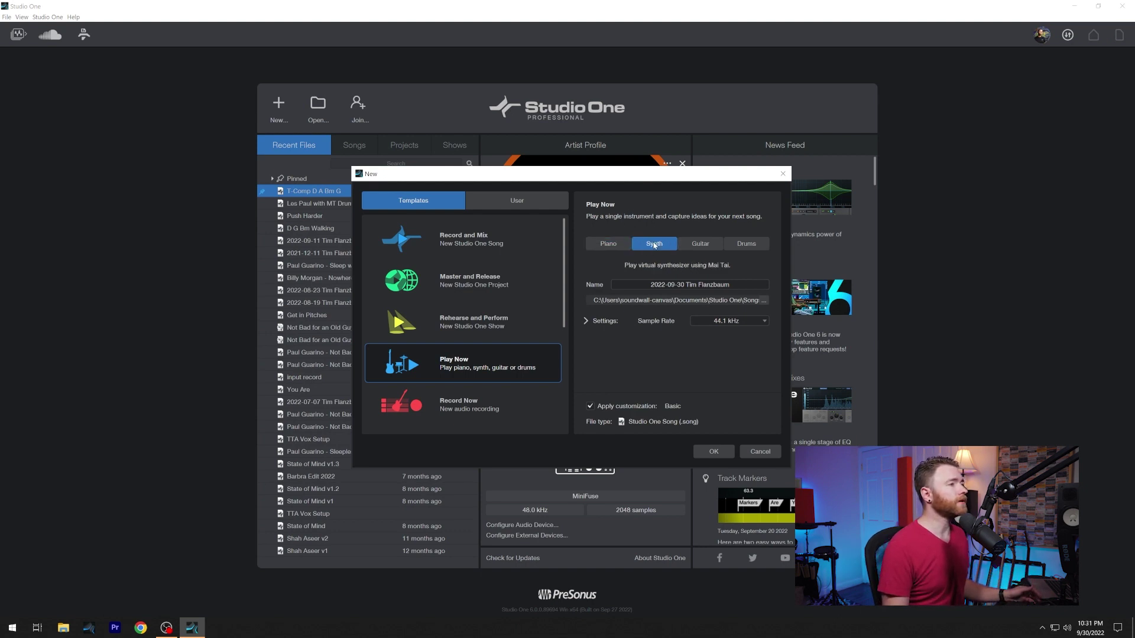
{"action": "left_click", "coordinate": [746, 245]}
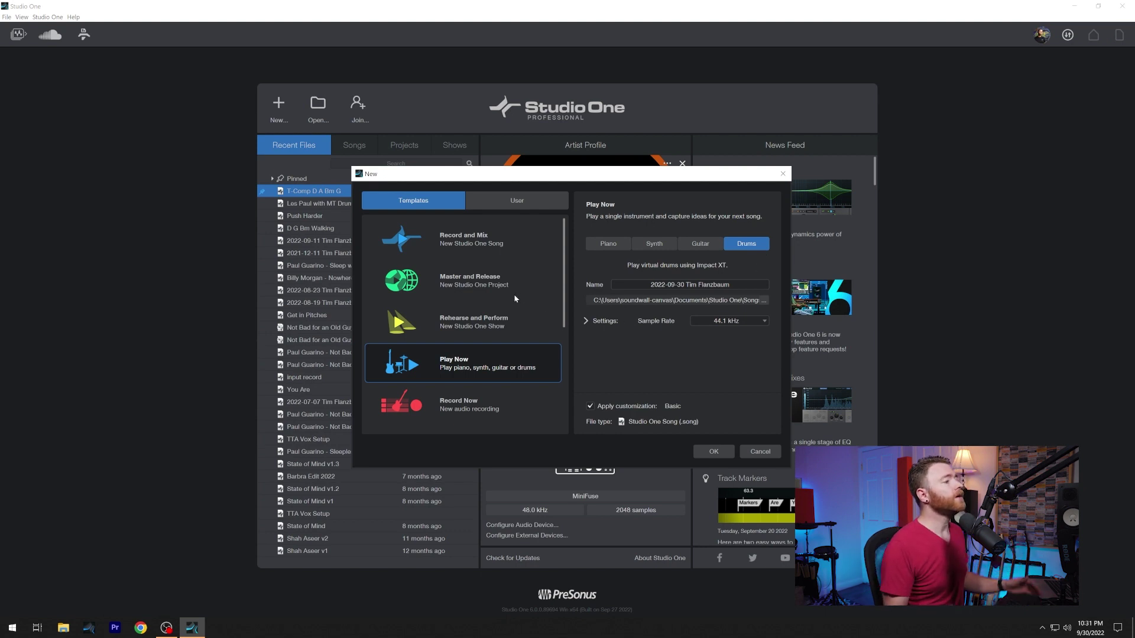
Select Record Now and switch it from Guitar and Vocal to Full Band.
{"action": "left_click", "coordinate": [470, 400]}
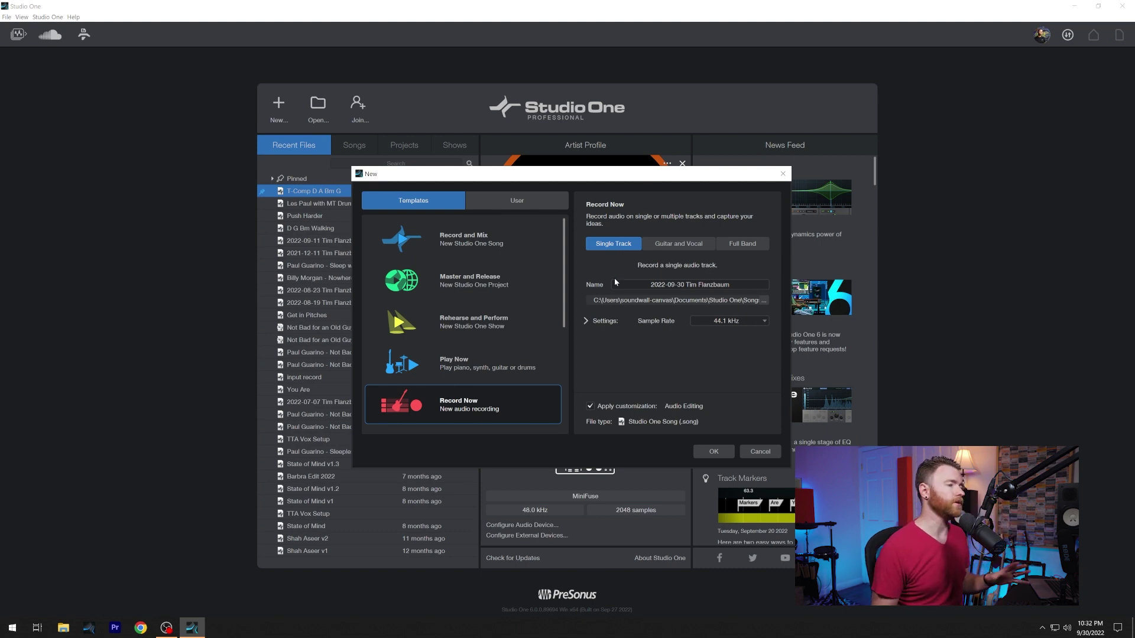
{"action": "left_click", "coordinate": [669, 247]}
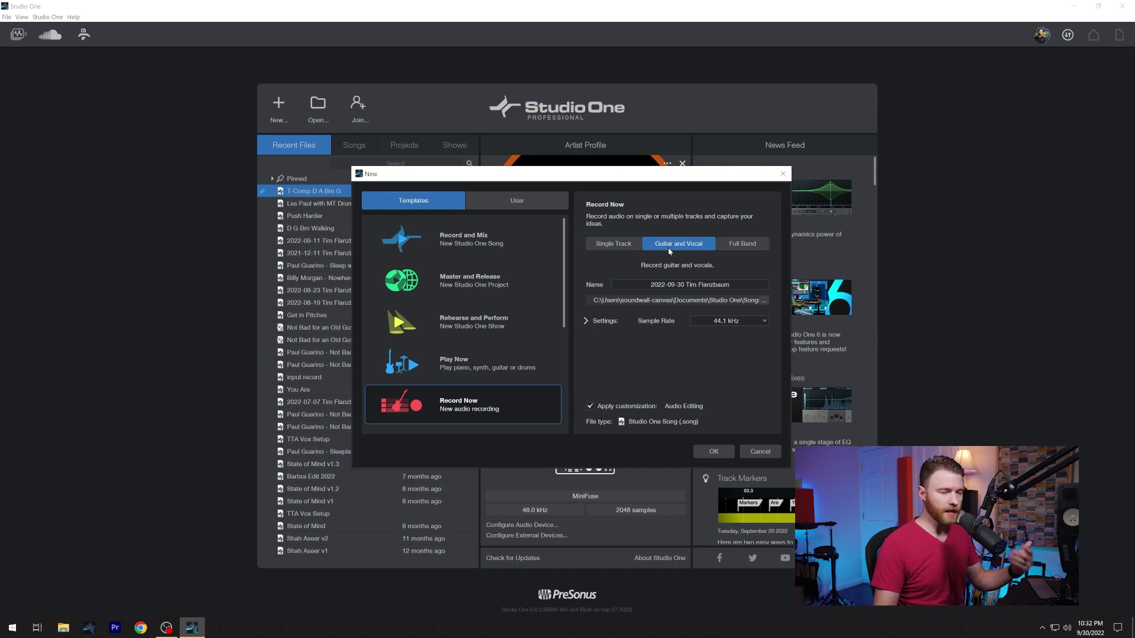
{"action": "left_click", "coordinate": [733, 245]}
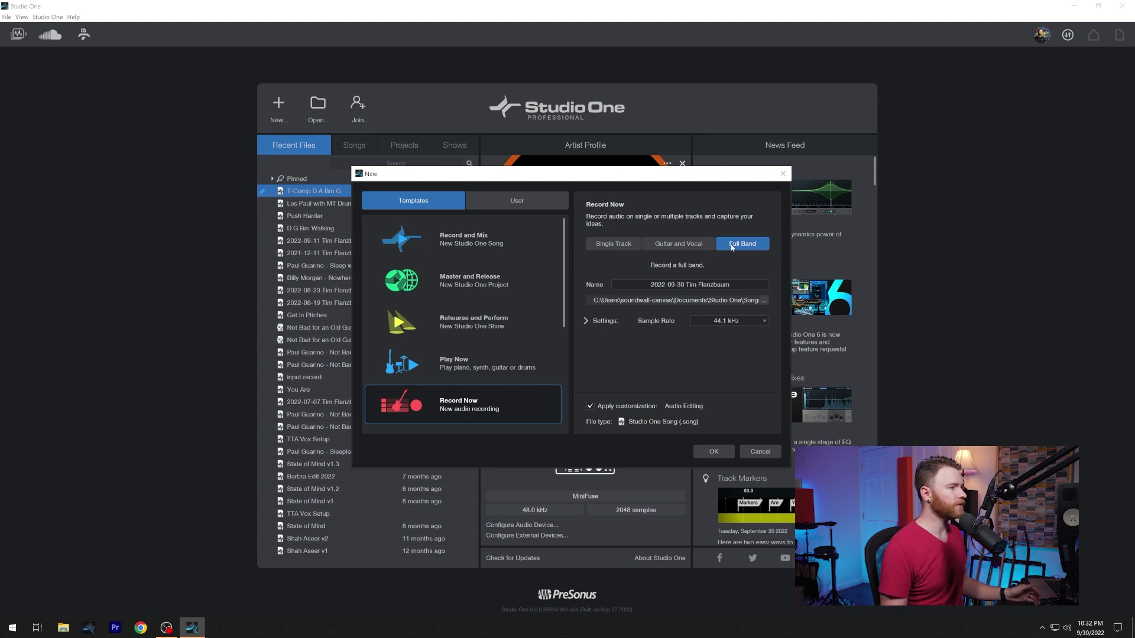
{"action": "scroll", "coordinate": [522, 326], "scroll_direction": "down", "scroll_amount": 1}
Try Produce Beats and Create Content, turn off Apply customization, then choose Import Files.
{"action": "scroll", "coordinate": [521, 326], "scroll_direction": "down", "scroll_amount": 2}
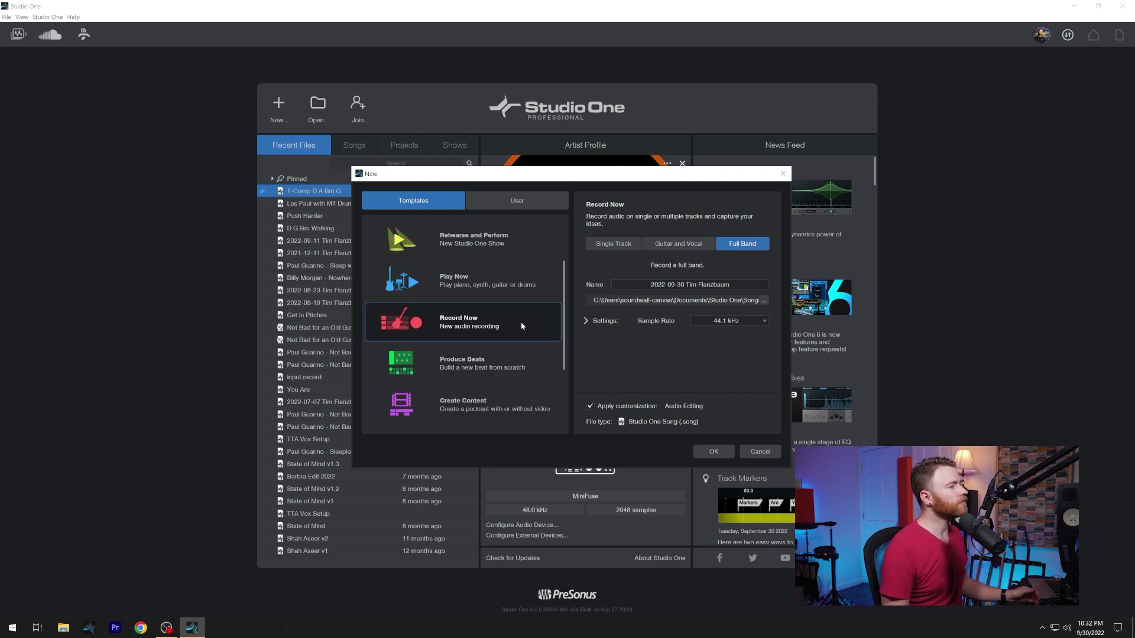
{"action": "left_click", "coordinate": [486, 324]}
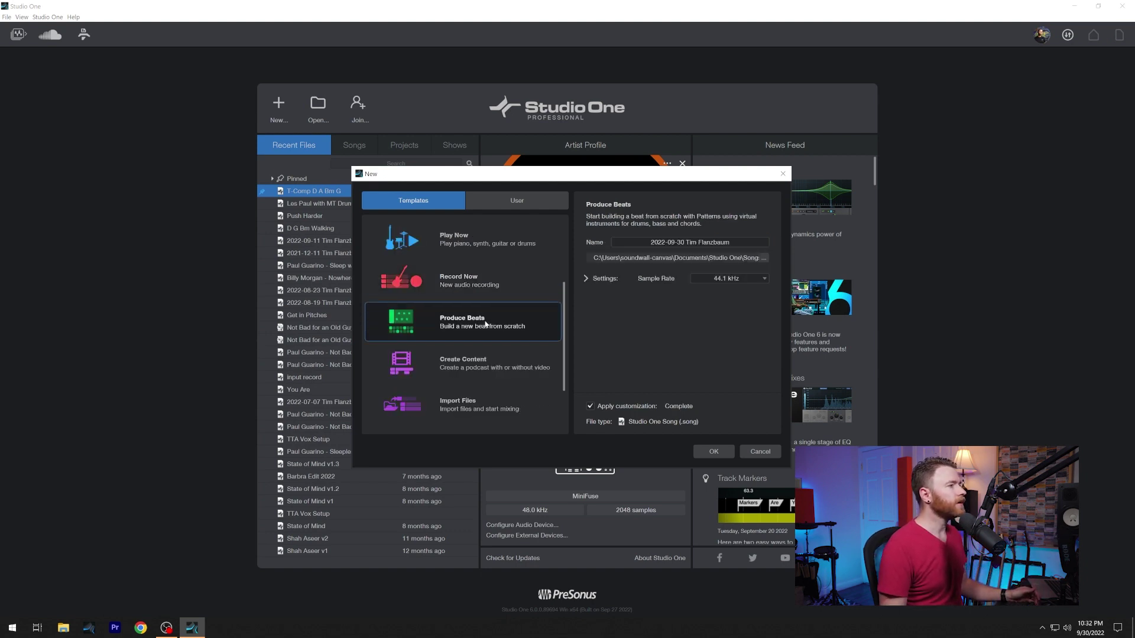
{"action": "left_click", "coordinate": [482, 366]}
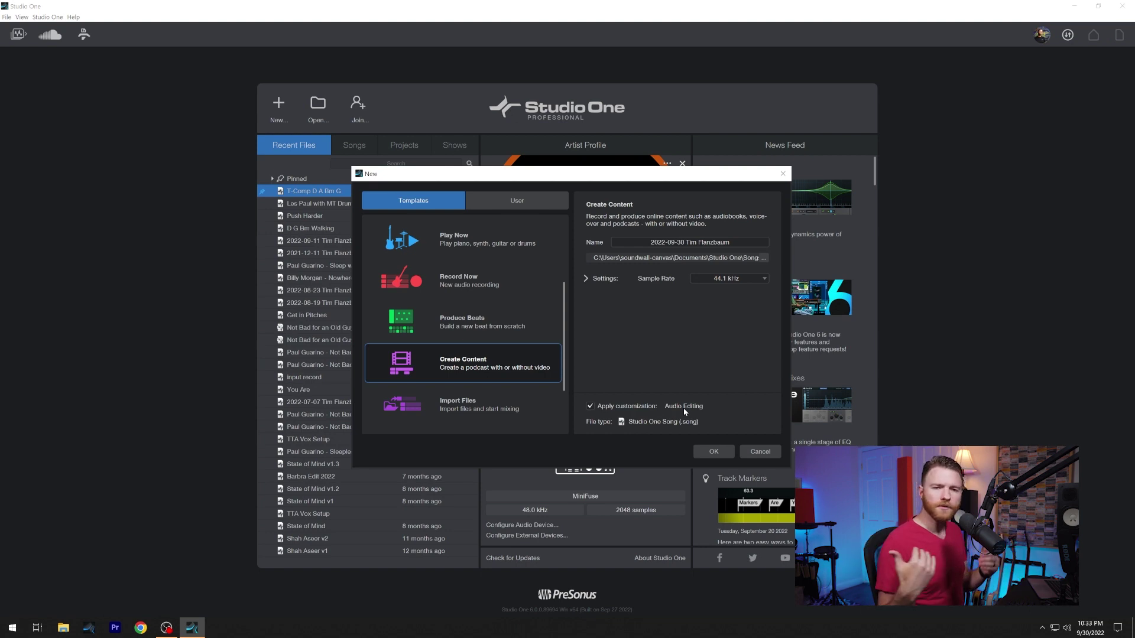
{"action": "left_click", "coordinate": [489, 324]}
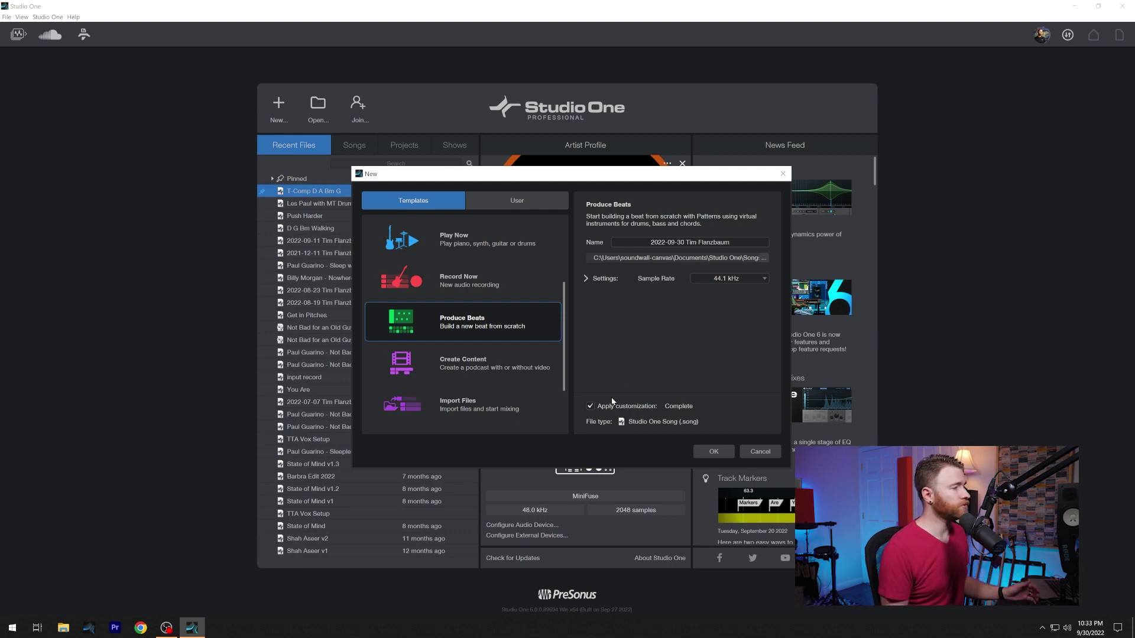
{"action": "left_click", "coordinate": [591, 406]}
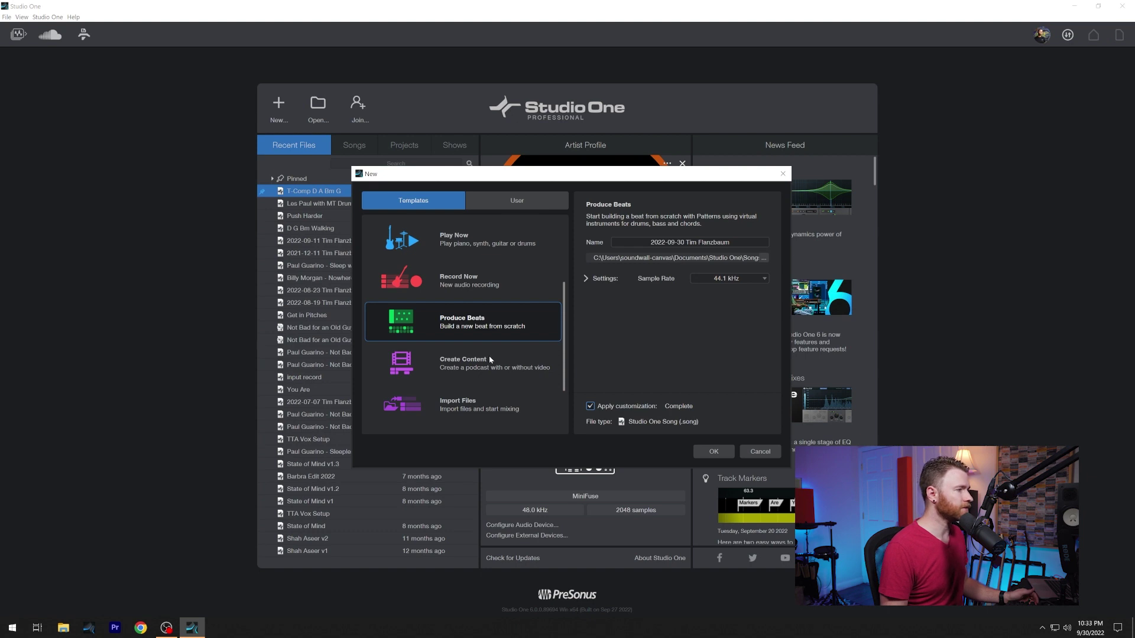
{"action": "left_click", "coordinate": [484, 402]}
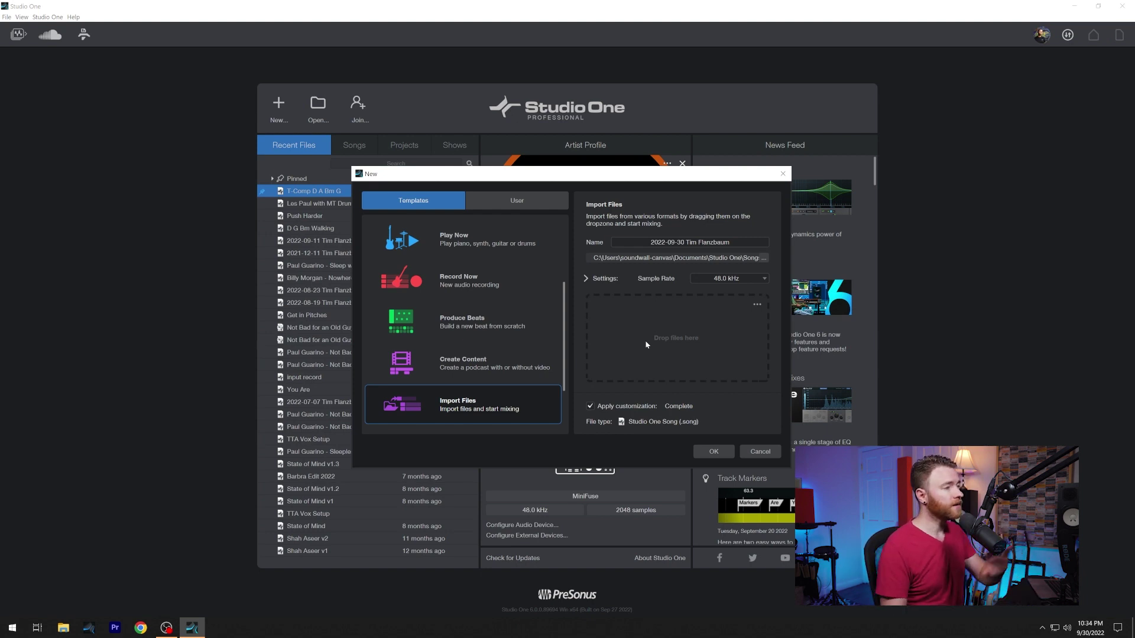
Check the PreSonus Interfaces template's interface list, then switch to the User templates.
{"action": "scroll", "coordinate": [491, 333], "scroll_direction": "down", "scroll_amount": 2}
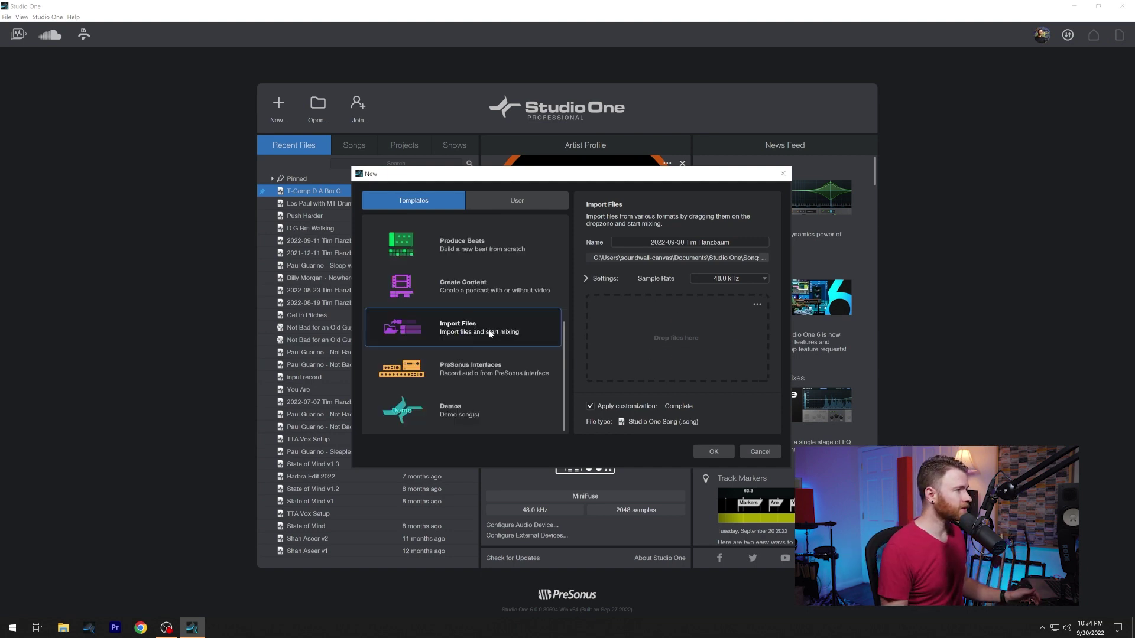
{"action": "left_click", "coordinate": [480, 362]}
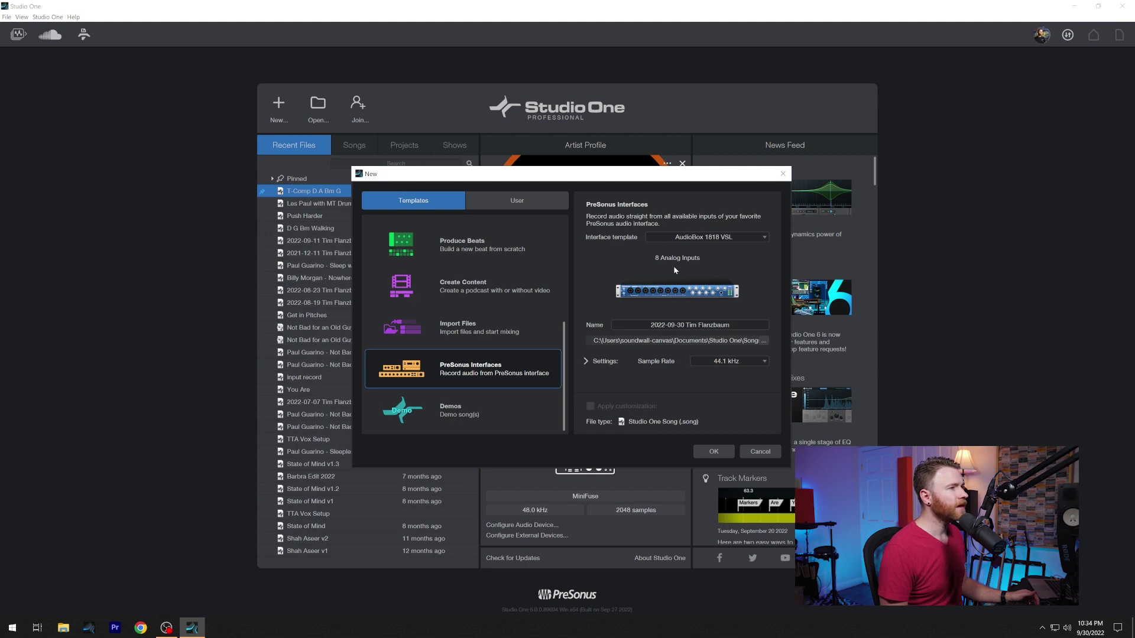
{"action": "left_click", "coordinate": [707, 238]}
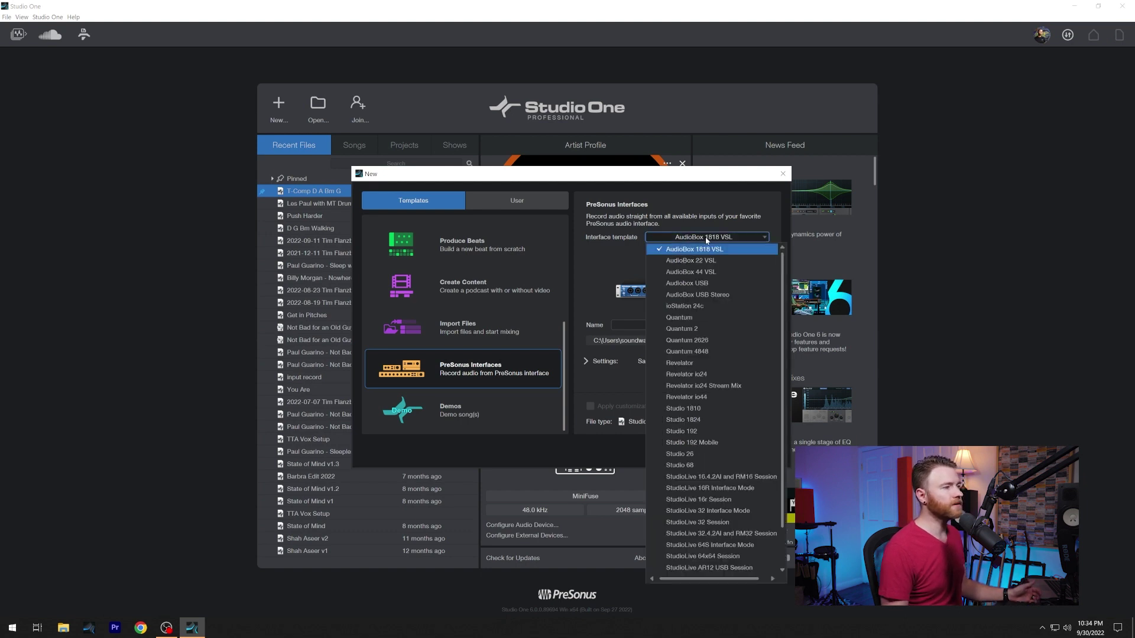
{"action": "scroll", "coordinate": [703, 367], "scroll_direction": "down", "scroll_amount": 1}
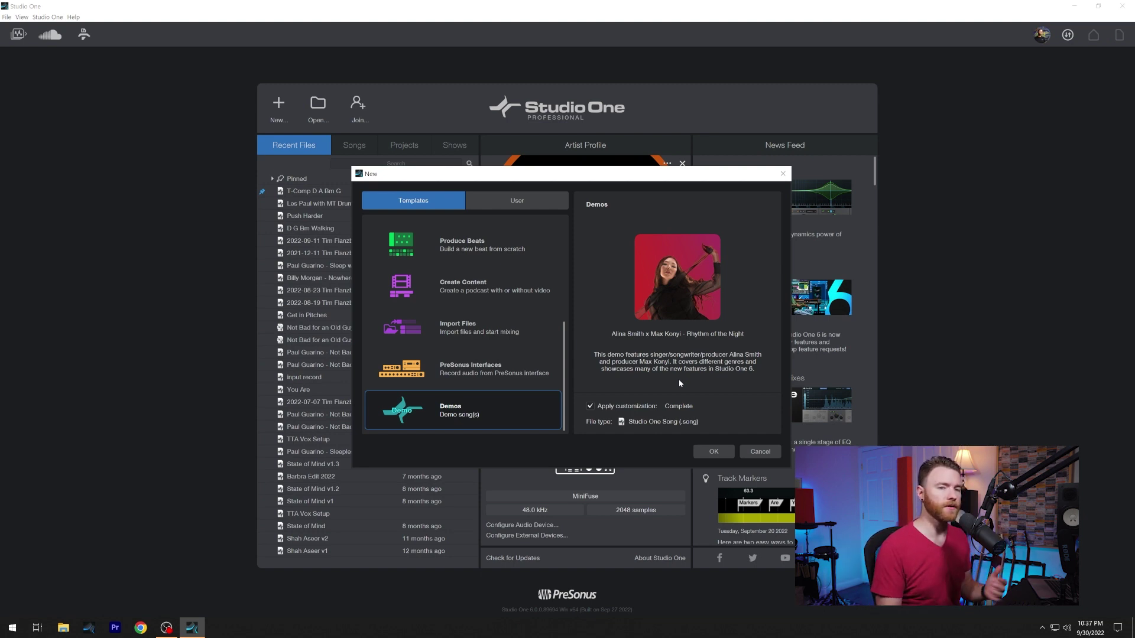
{"action": "left_click", "coordinate": [527, 201]}
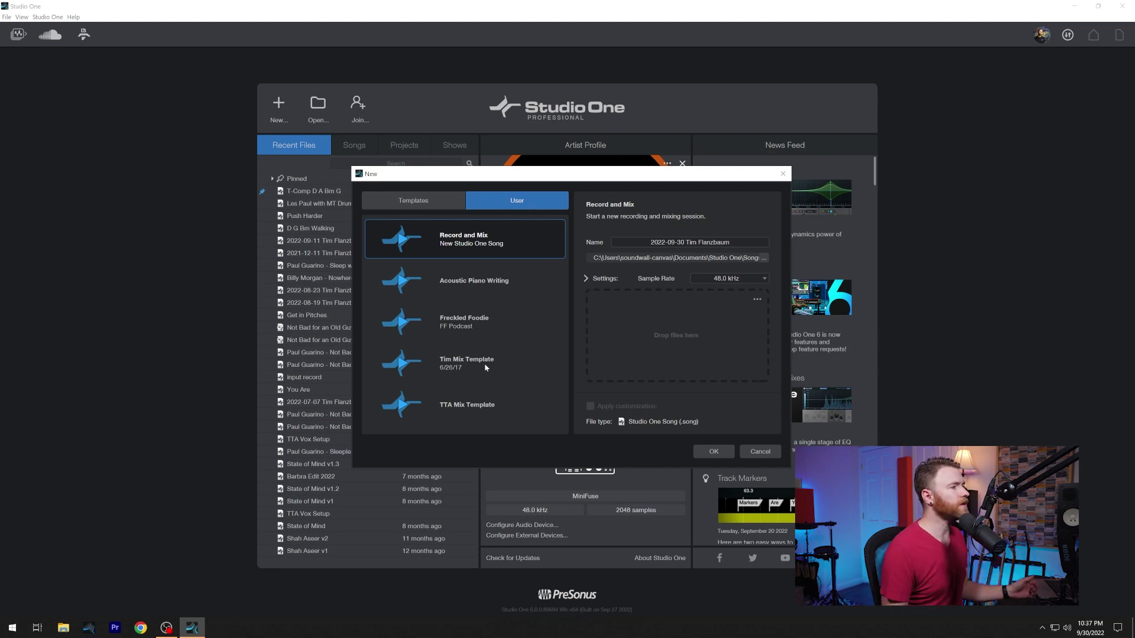
Select the Freckled Foodie user template, then cancel the New dialog.
{"action": "left_click", "coordinate": [501, 328]}
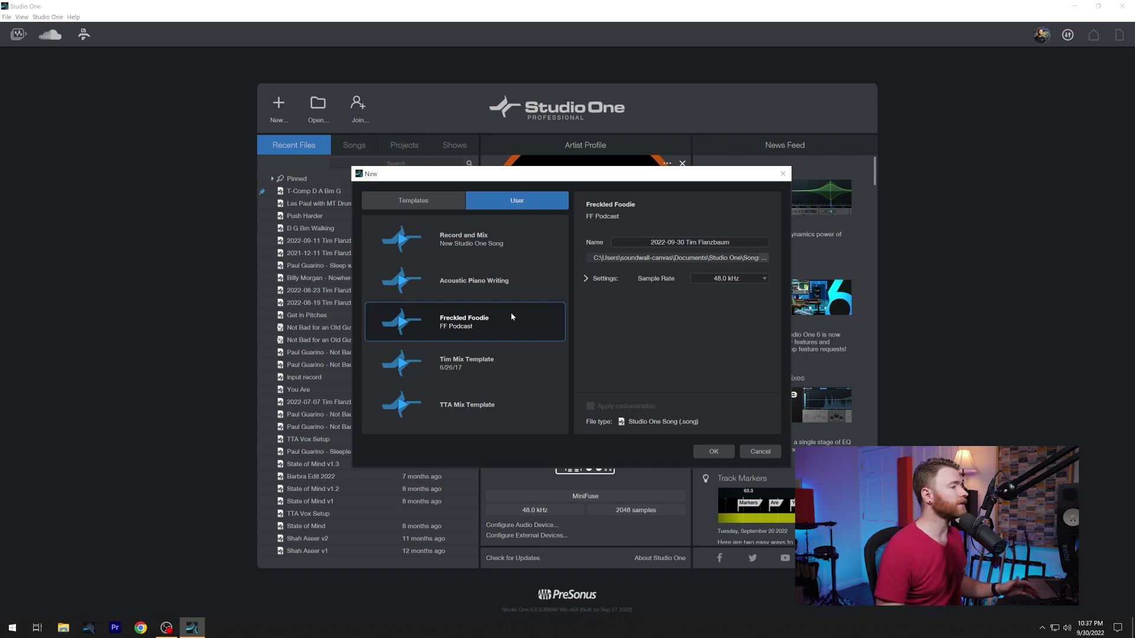
{"action": "left_click", "coordinate": [772, 453]}
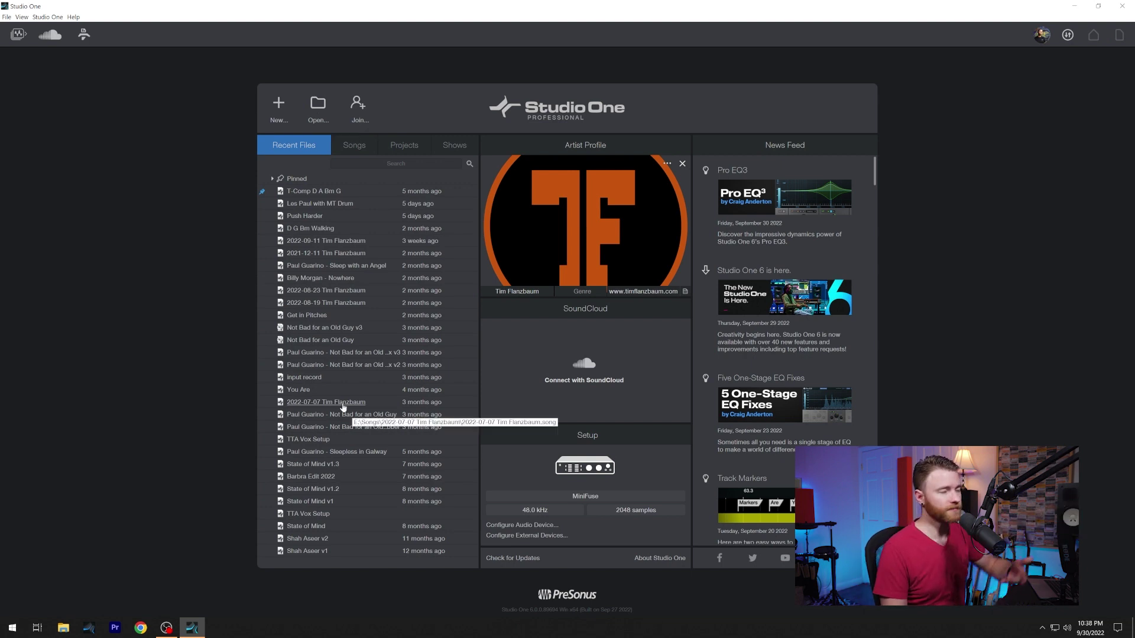
Open the PreSonus Sphere Join dialog from the start page to list the two available workspaces.
{"action": "left_click", "coordinate": [360, 121]}
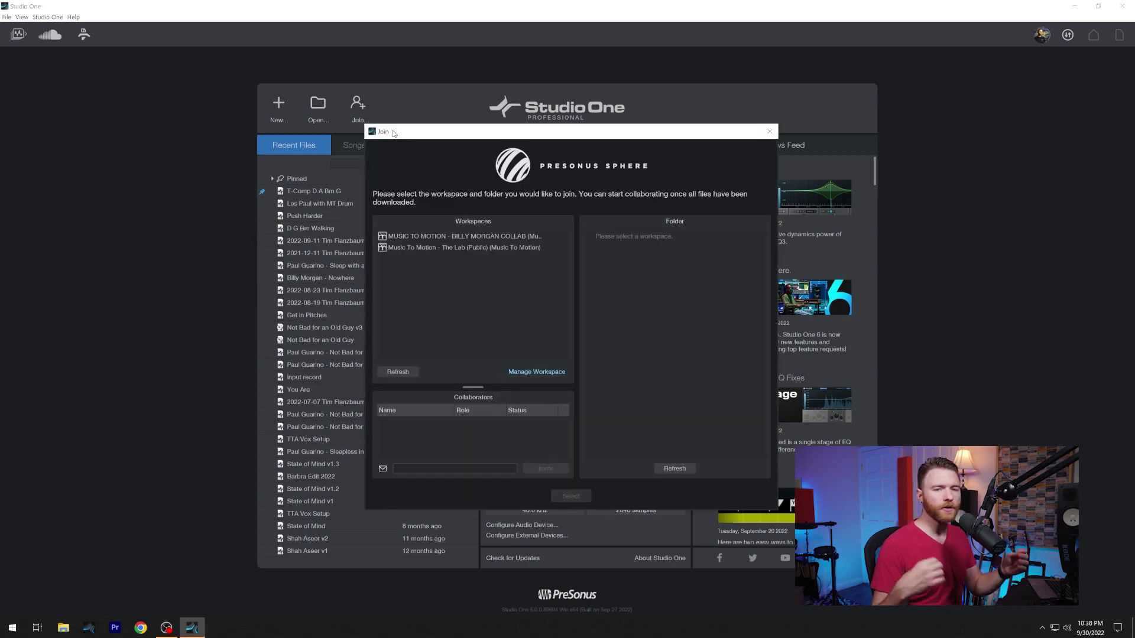